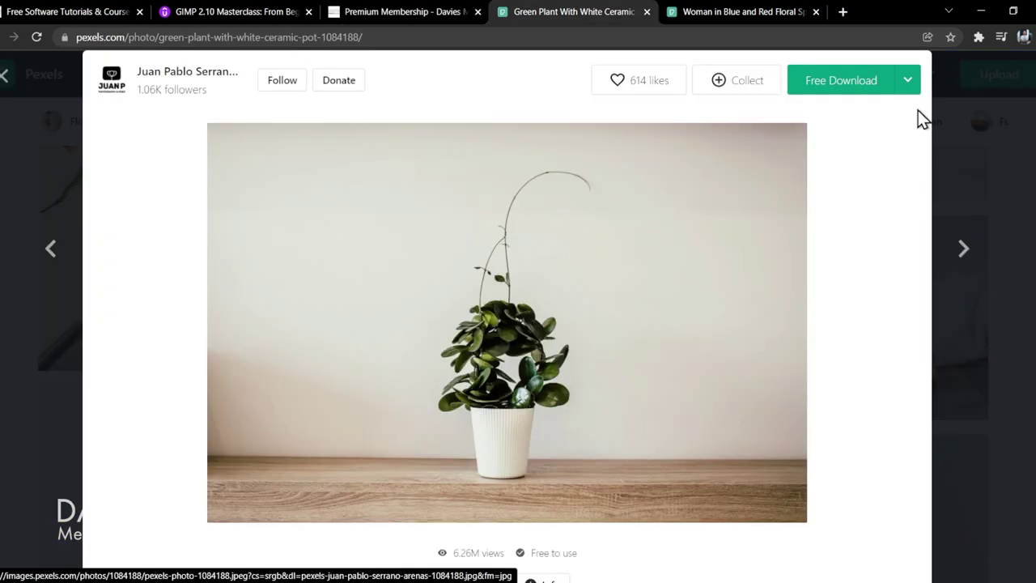
Check the photo's download sizes and keep the Large 1920 × 1280 option
{"action": "left_click", "coordinate": [908, 85]}
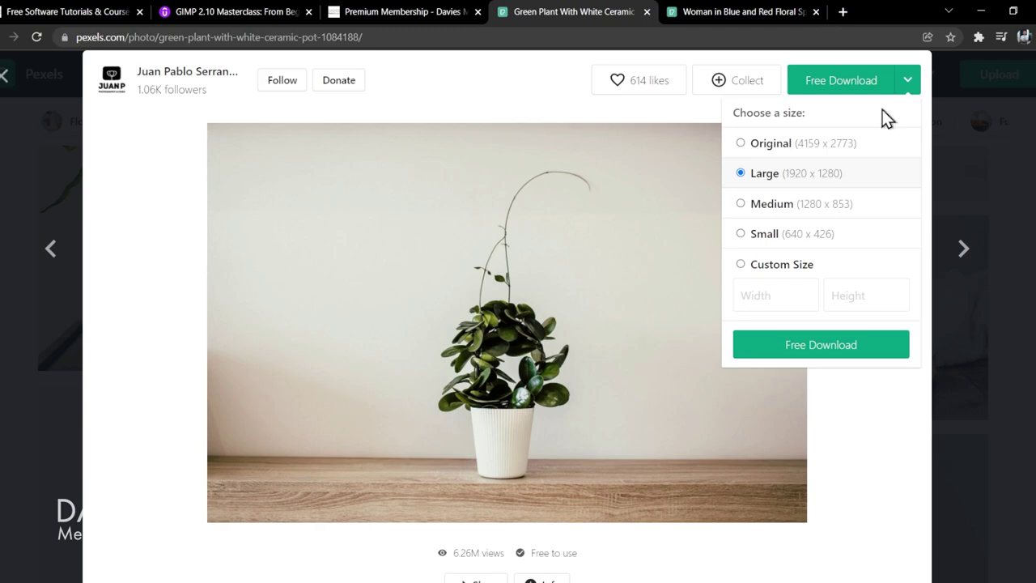
{"action": "left_click", "coordinate": [821, 350]}
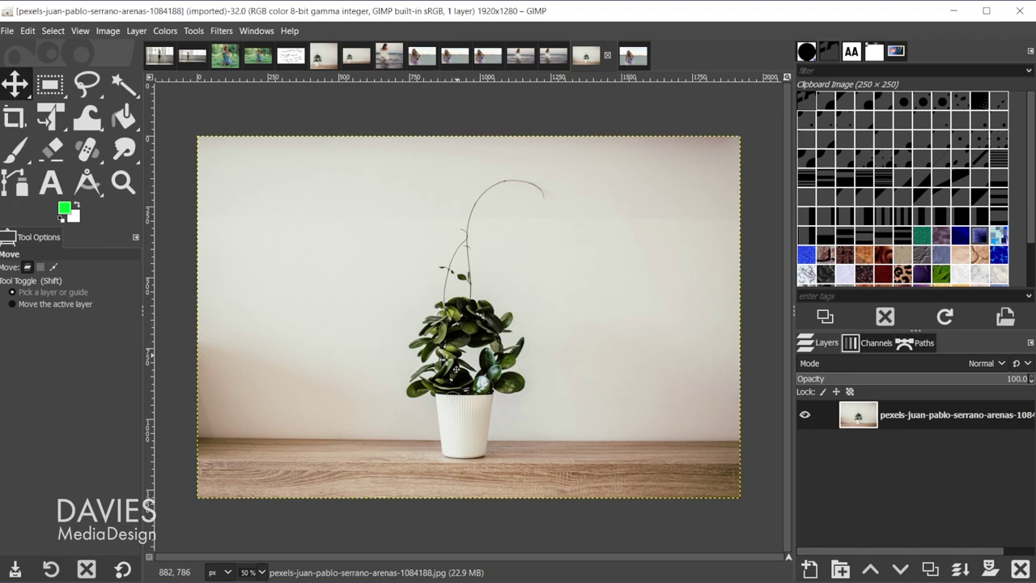
Slide the photo layer left to expose empty space, then try stretching it with Scale
{"action": "left_click_drag", "start_coordinate": [547, 344], "coordinate": [398, 344]}
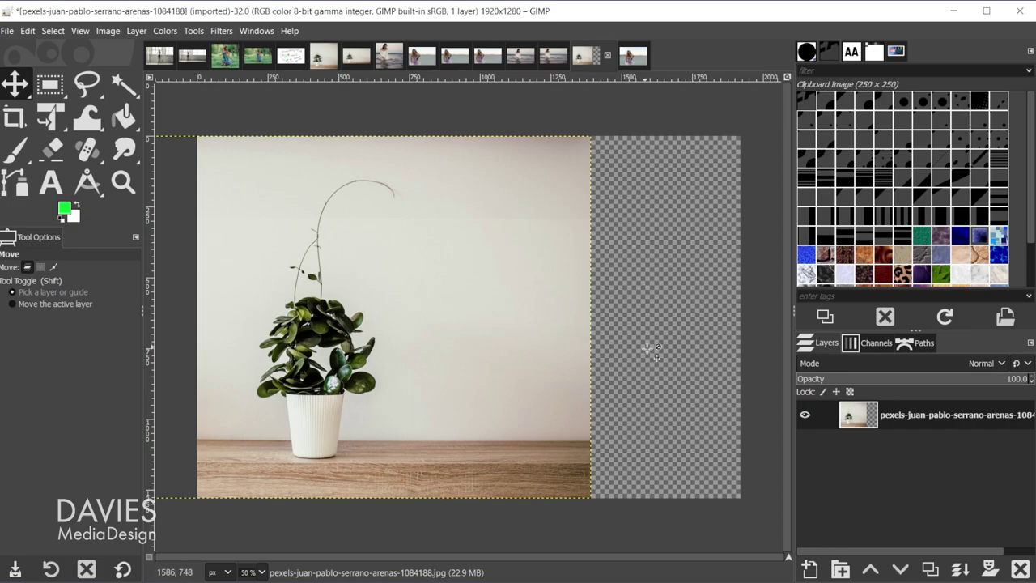
{"action": "key", "text": "shift+s"}
{"action": "left_click", "coordinate": [395, 255]}
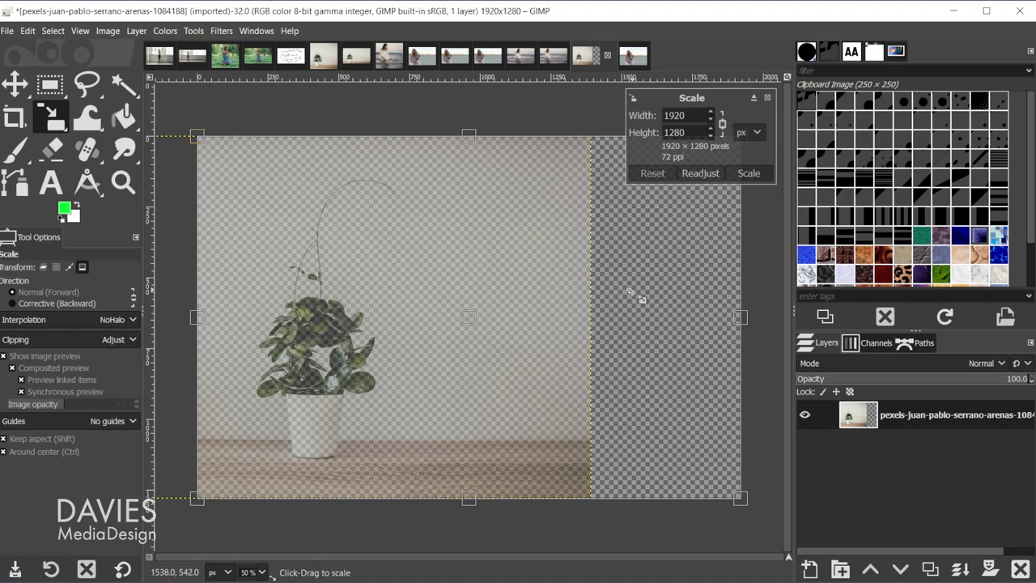
{"action": "left_click_drag", "start_coordinate": [743, 321], "coordinate": [792, 310]}
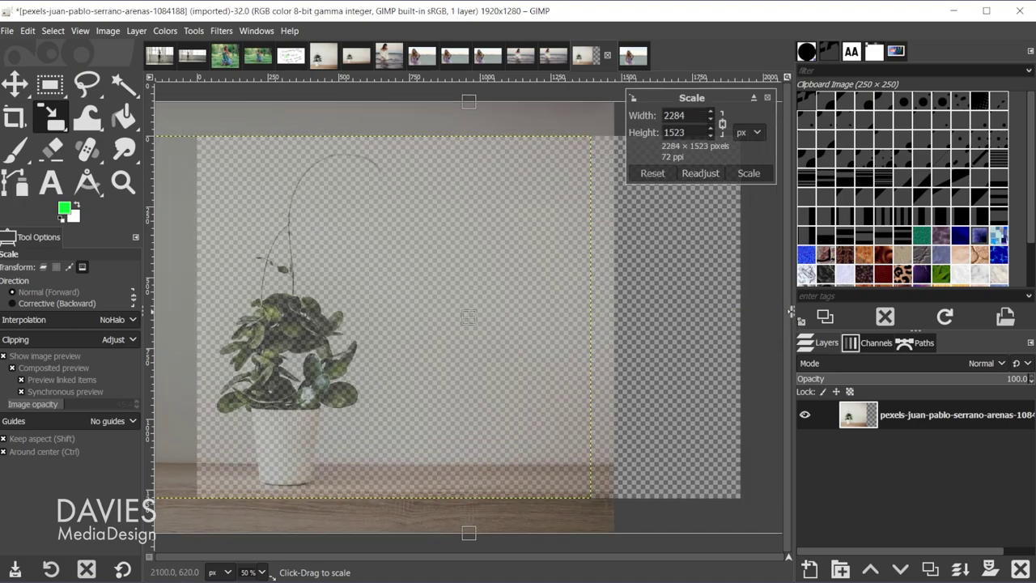
Stretch the layer to 2008 and 2458 px wide, then reset and cancel the scaling
{"action": "left_click", "coordinate": [700, 173]}
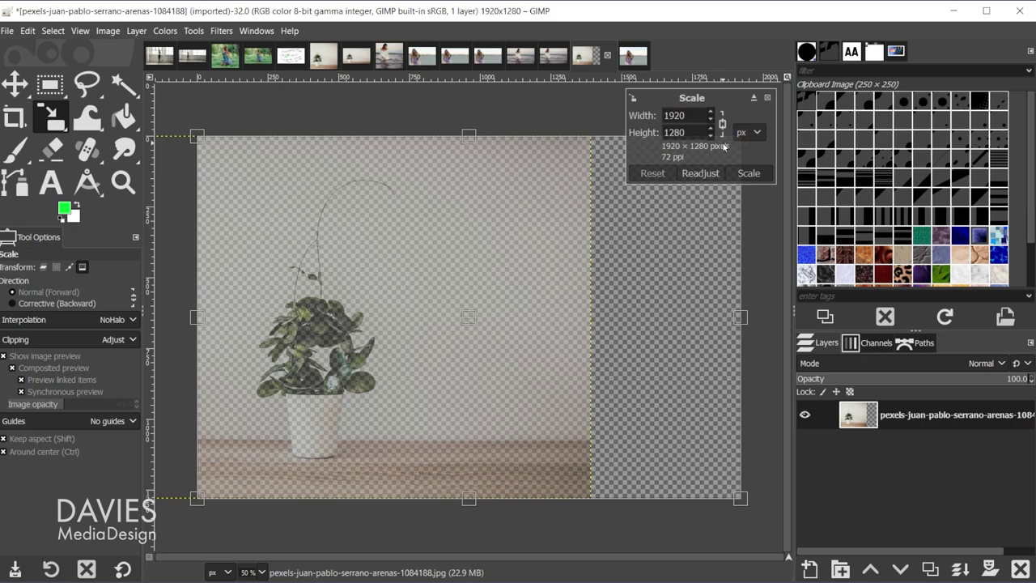
{"action": "left_click_drag", "start_coordinate": [742, 319], "coordinate": [850, 311]}
{"action": "left_click_drag", "start_coordinate": [497, 328], "coordinate": [576, 328]}
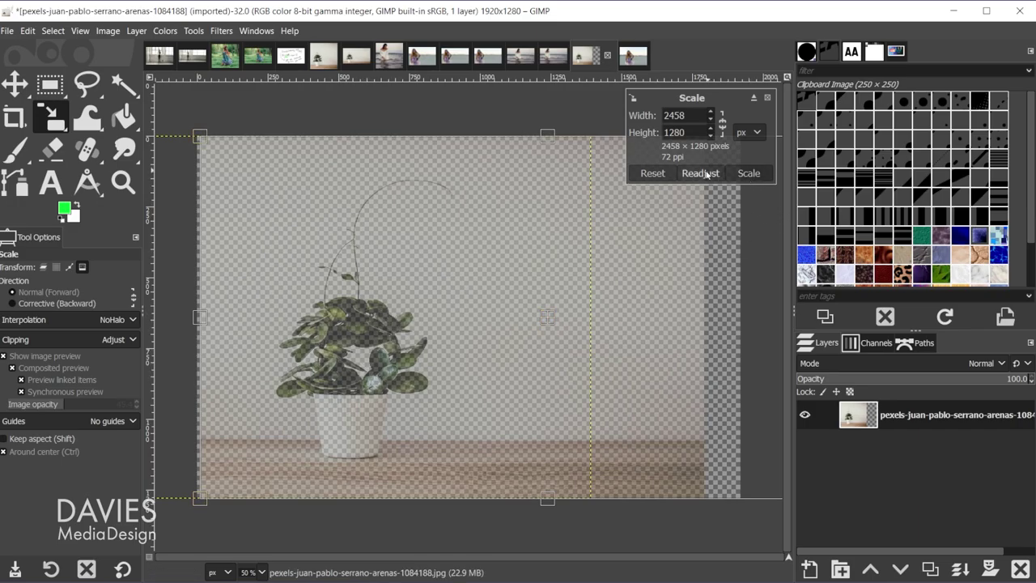
{"action": "left_click", "coordinate": [669, 174]}
{"action": "left_click", "coordinate": [767, 97]}
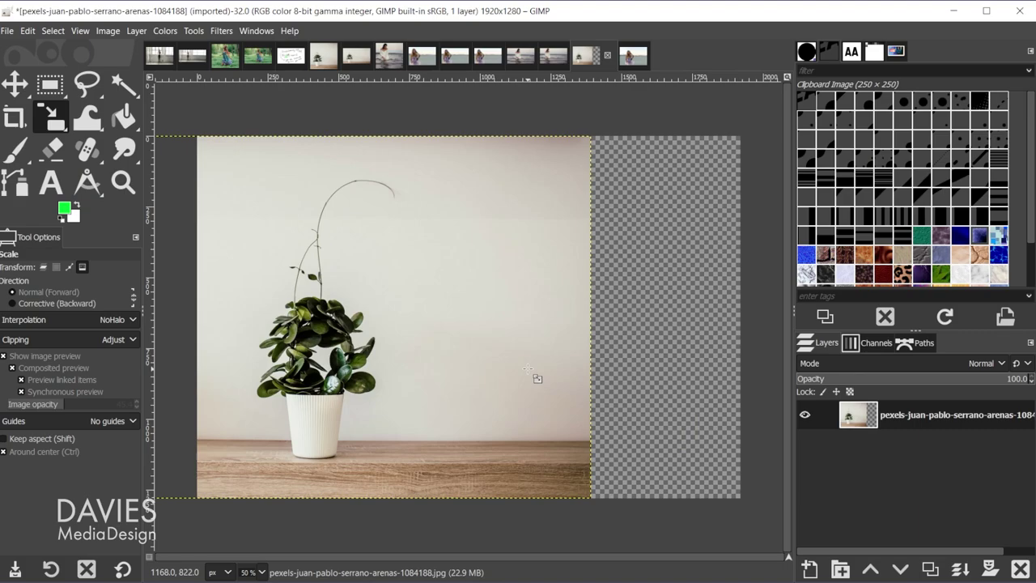
View the extended succulent and zoomed-out woman-in-water examples, then return to the fresh plant photo
{"action": "left_click", "coordinate": [356, 56]}
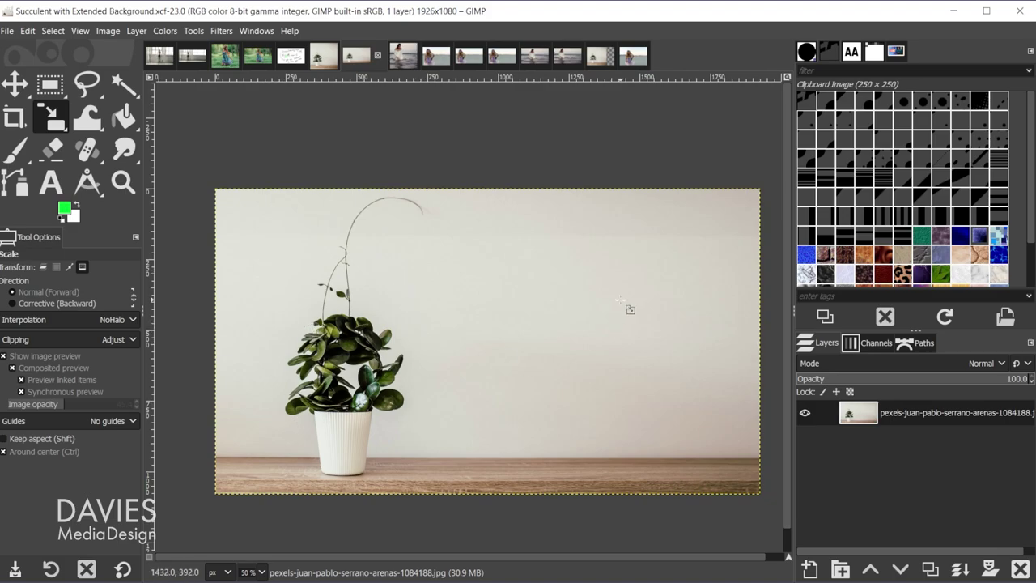
{"action": "left_click", "coordinate": [404, 56]}
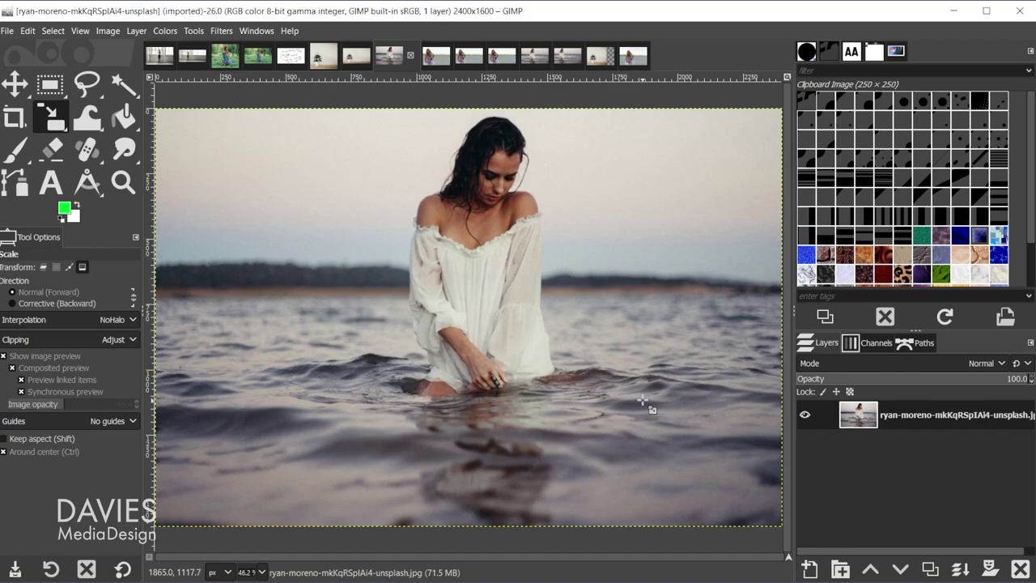
{"action": "key", "text": "ctrl"}
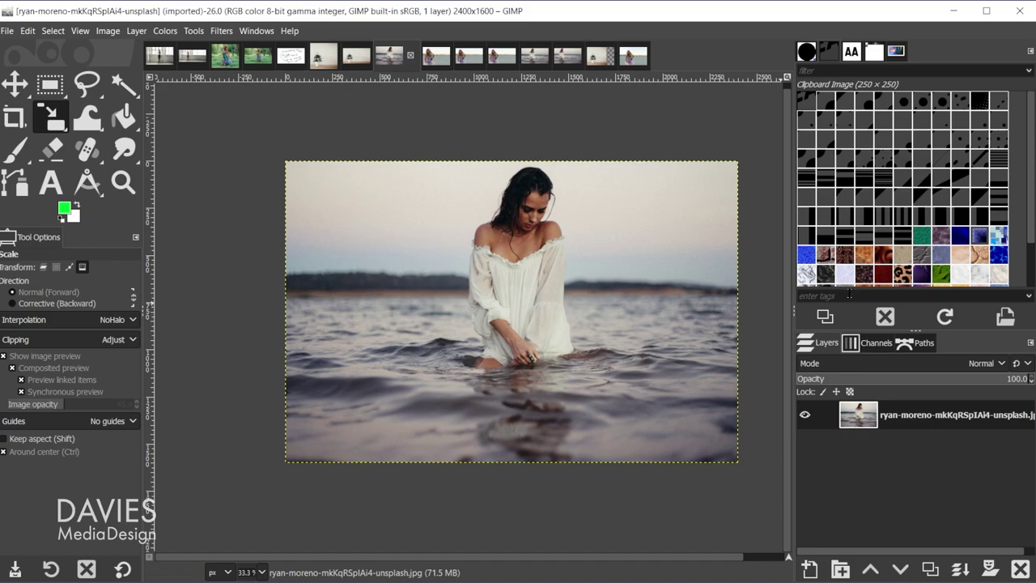
{"action": "left_click", "coordinate": [557, 50]}
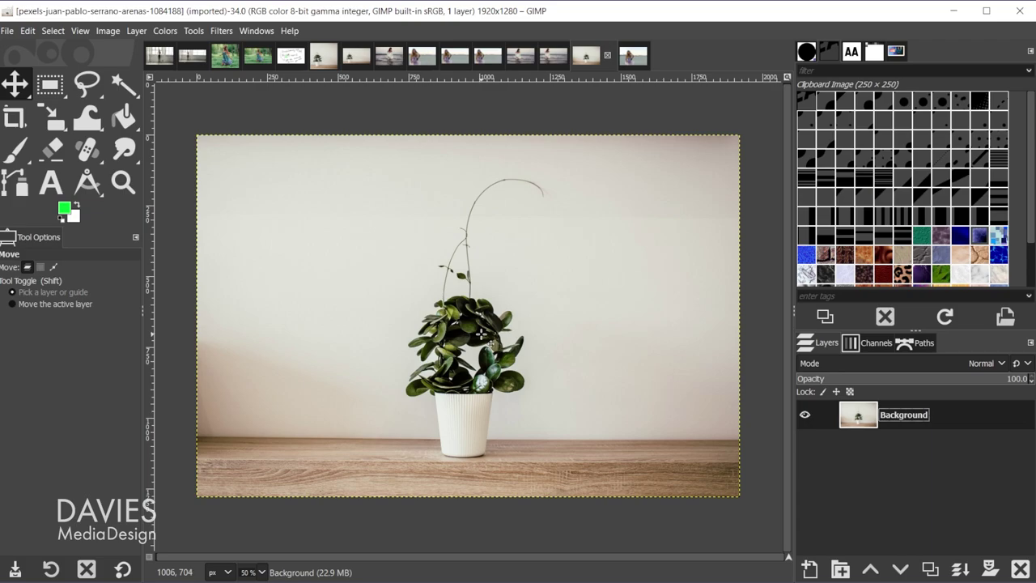
Add an alpha channel to the plant photo's Background layer from its Layers-panel menu
{"action": "left_click", "coordinate": [8, 31]}
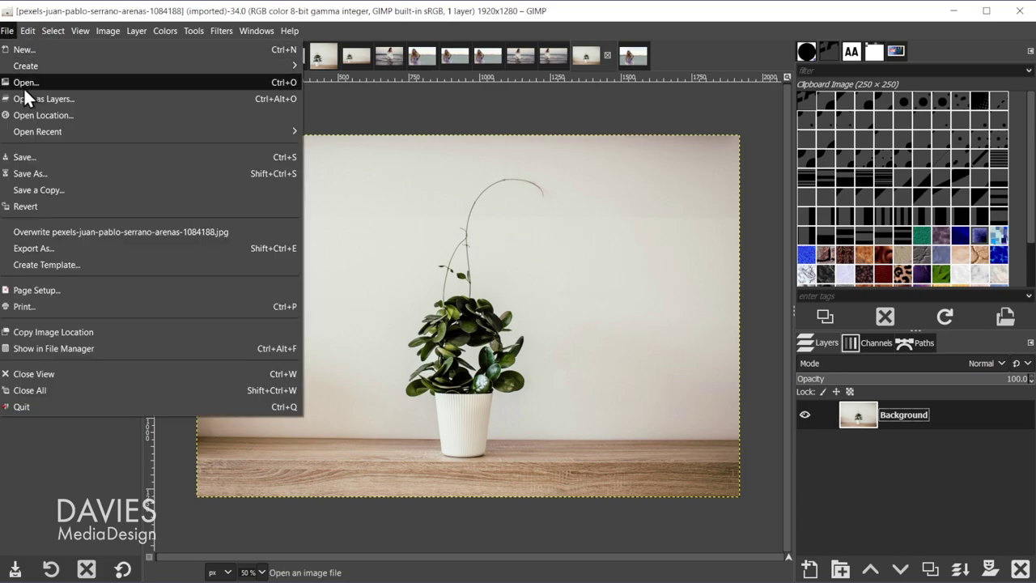
{"action": "left_click", "coordinate": [633, 9]}
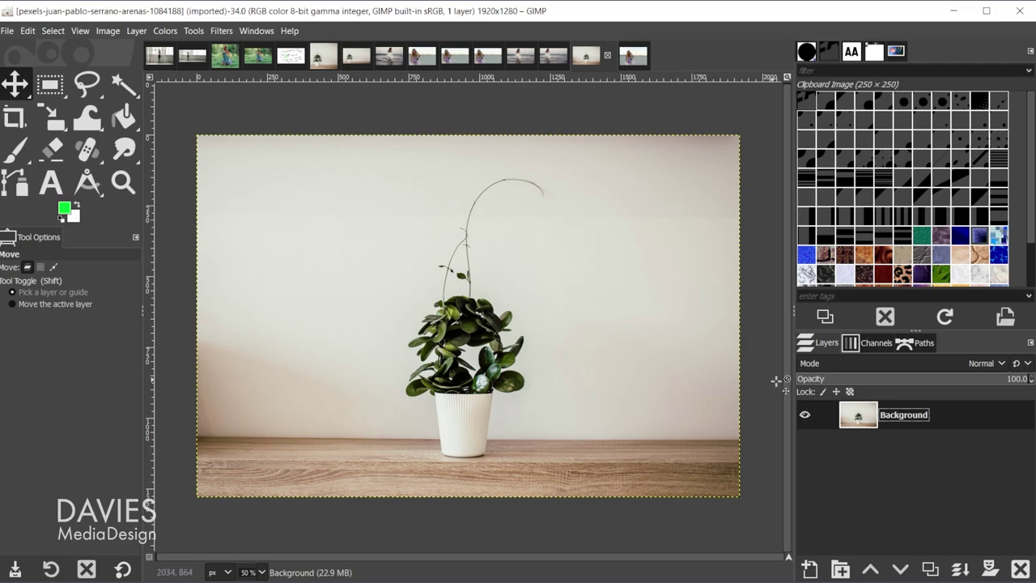
{"action": "right_click", "coordinate": [866, 419]}
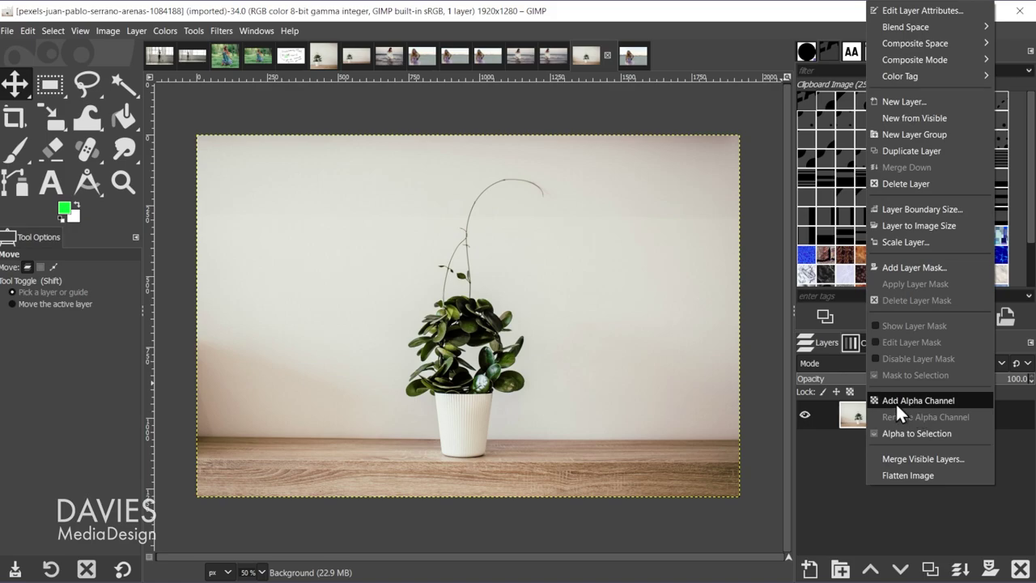
{"action": "left_click", "coordinate": [896, 401]}
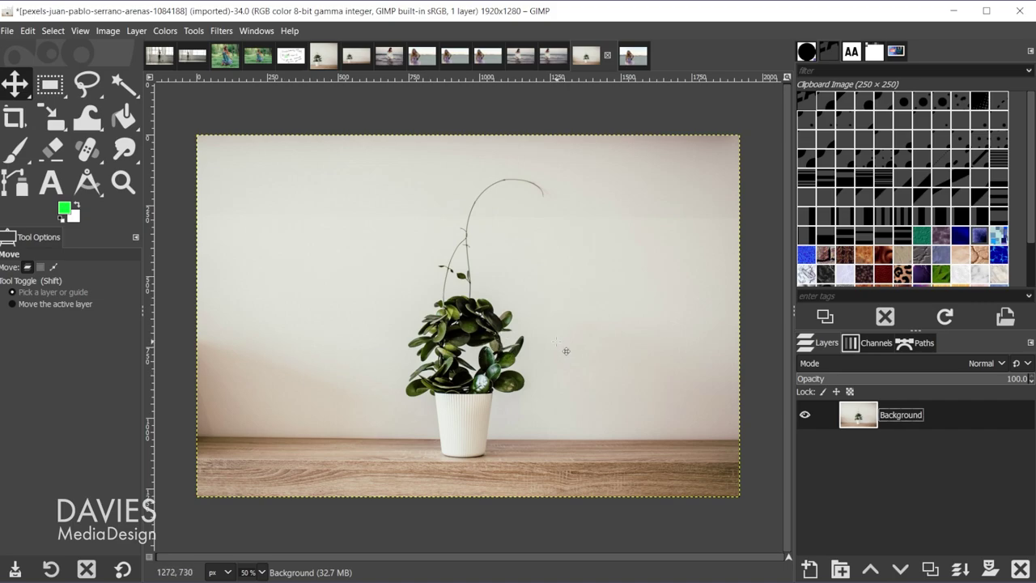
Drag the plant layer 258 px to the left with the Move tool
{"action": "left_click_drag", "start_coordinate": [566, 351], "coordinate": [421, 346]}
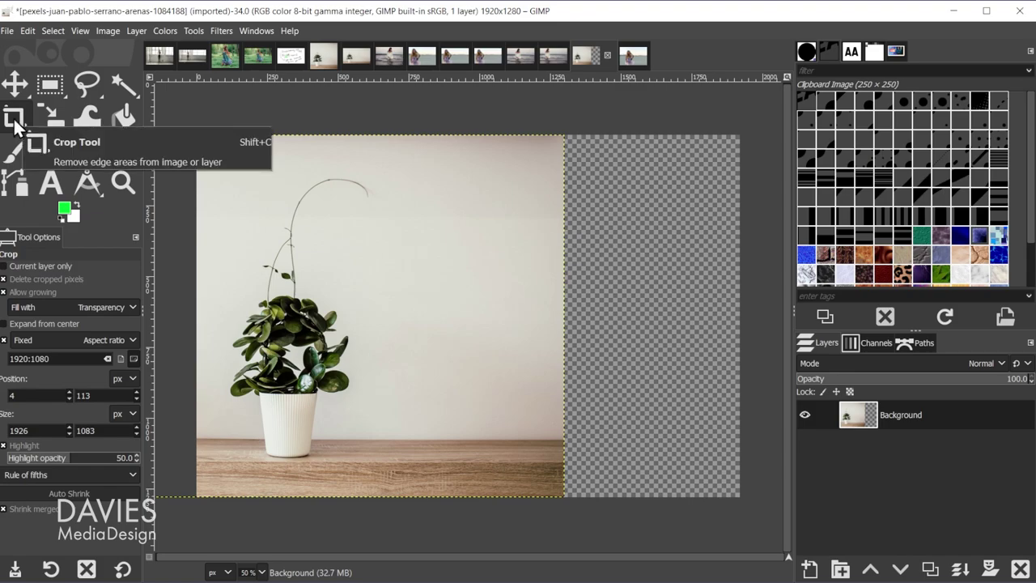
With Allow growing and fixed 1920:1080 aspect, draw a 1942×1092 crop region at 4, 84
{"action": "left_click", "coordinate": [5, 293]}
{"action": "left_click", "coordinate": [4, 294]}
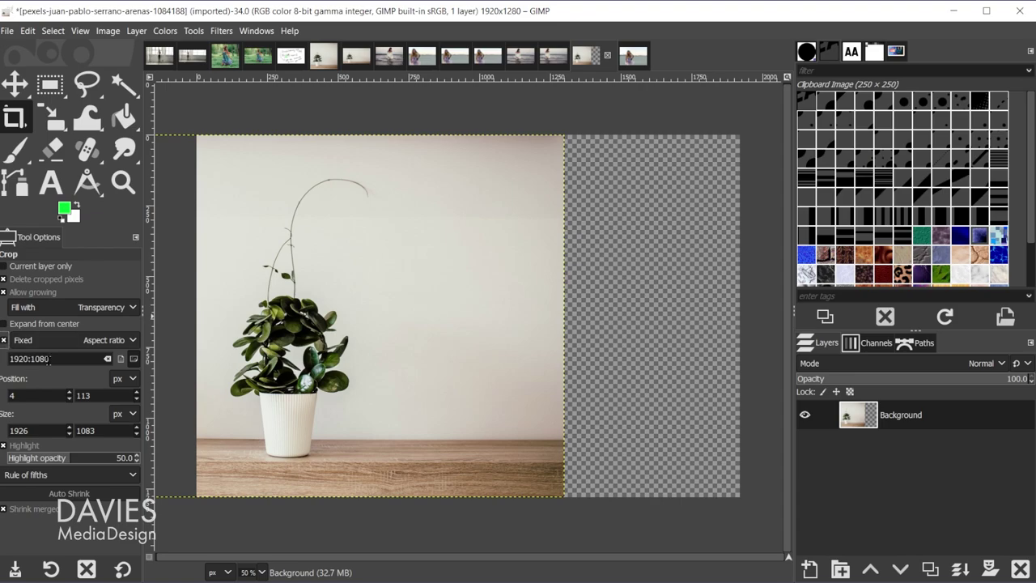
{"action": "left_click_drag", "start_coordinate": [44, 359], "coordinate": [9, 359]}
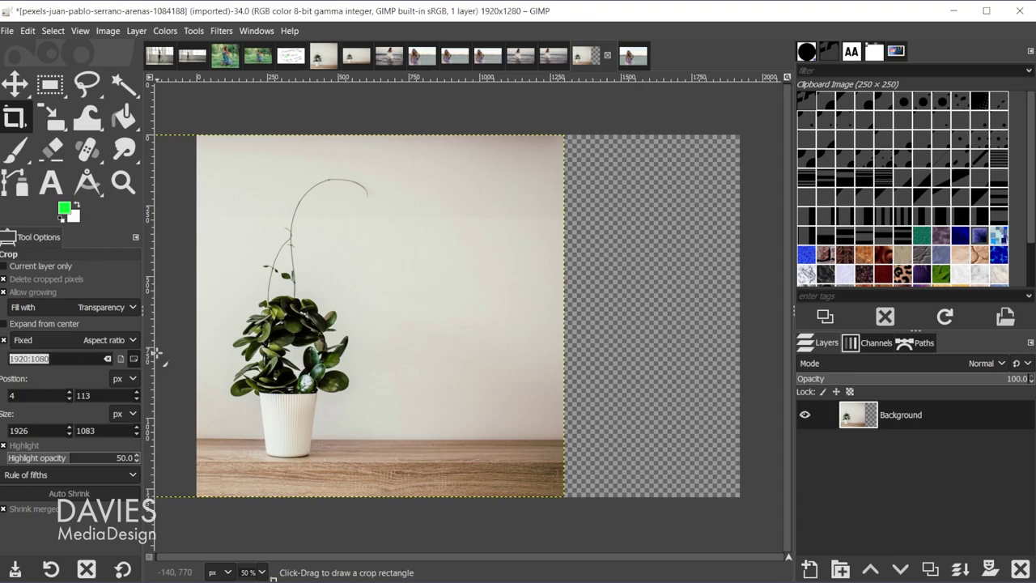
{"action": "type", "text": ":1080"}
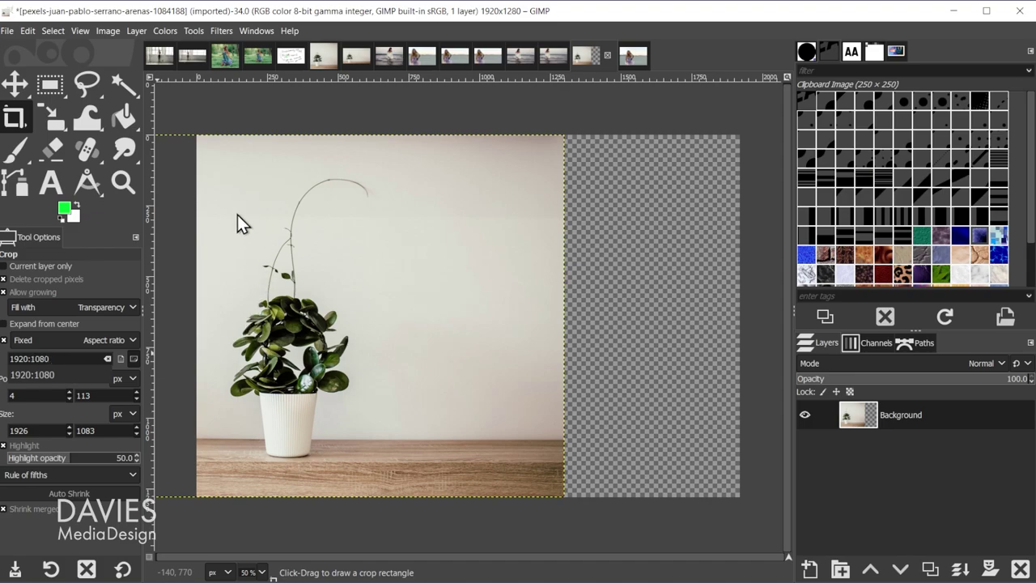
{"action": "left_click_drag", "start_coordinate": [218, 187], "coordinate": [772, 397]}
{"action": "left_click_drag", "start_coordinate": [664, 370], "coordinate": [630, 340]}
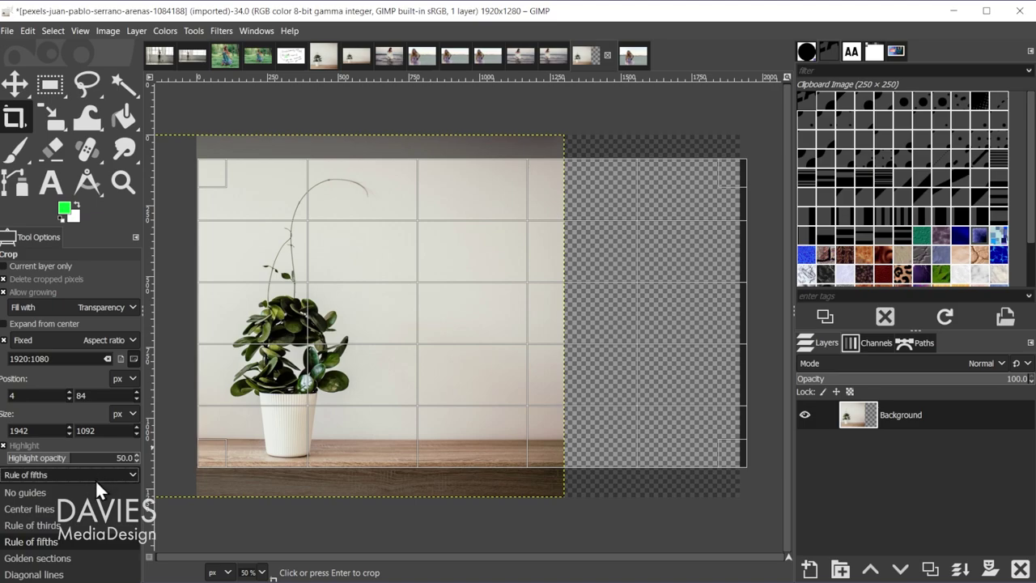
Resize the 16:9 crop box to 1904×1071 and commit it to extend the canvas
{"action": "left_click", "coordinate": [68, 542]}
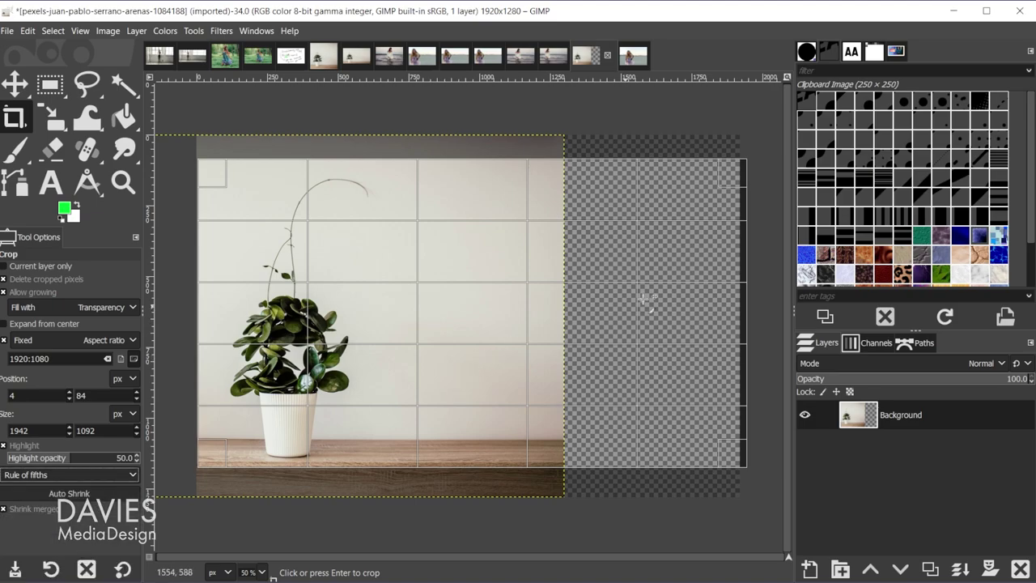
{"action": "mouse_move", "coordinate": [739, 271]}
{"action": "left_mouse_down"}
{"action": "mouse_move", "coordinate": [687, 267]}
{"action": "mouse_move", "coordinate": [709, 262]}
{"action": "mouse_move", "coordinate": [735, 289]}
{"action": "left_mouse_up"}
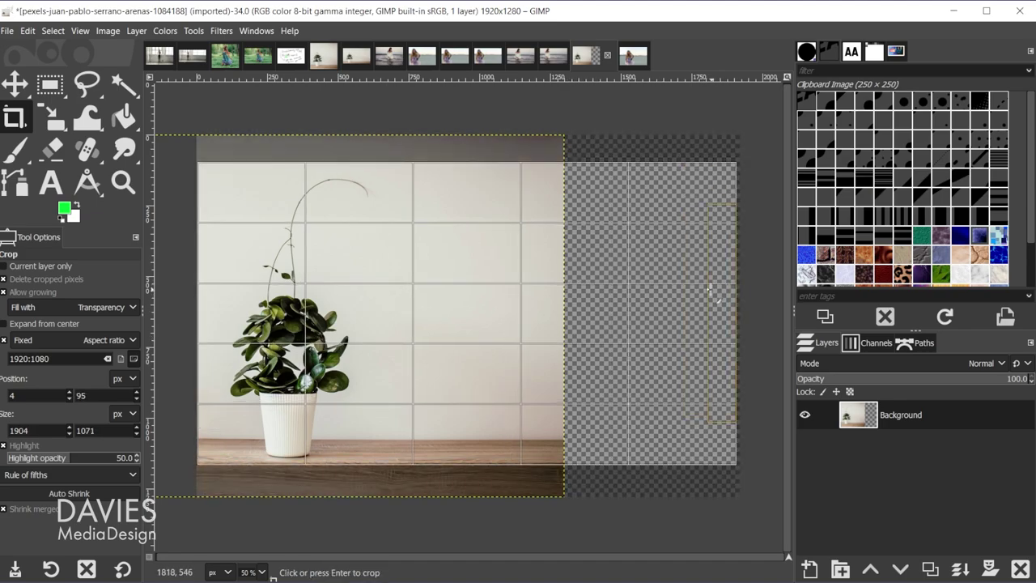
{"action": "left_click_drag", "start_coordinate": [664, 289], "coordinate": [656, 291]}
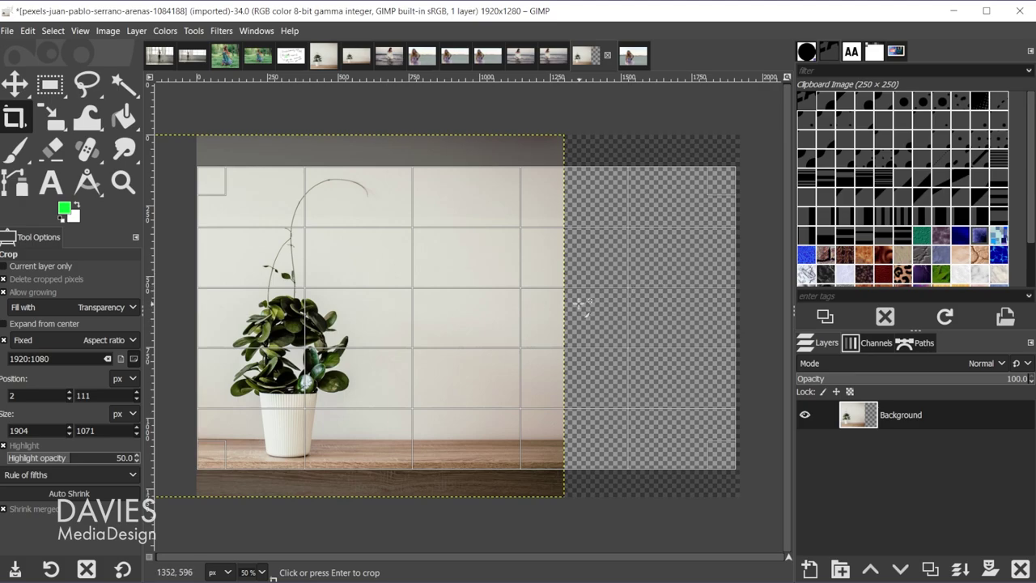
{"action": "key", "text": "Return"}
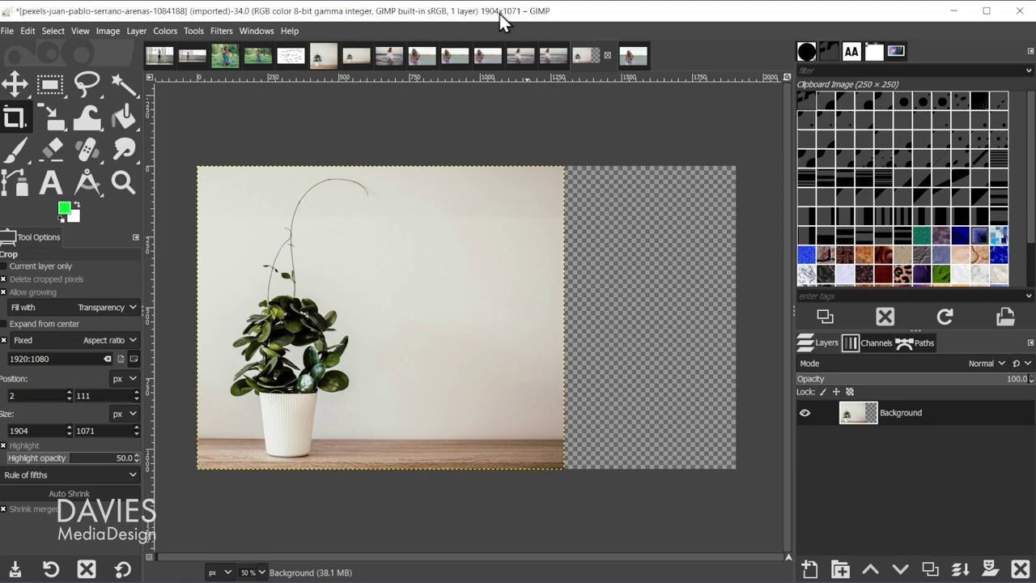
Scale the image to width 1920 (height 1080), then Crop to Content down to 1309×1080
{"action": "left_click", "coordinate": [108, 37]}
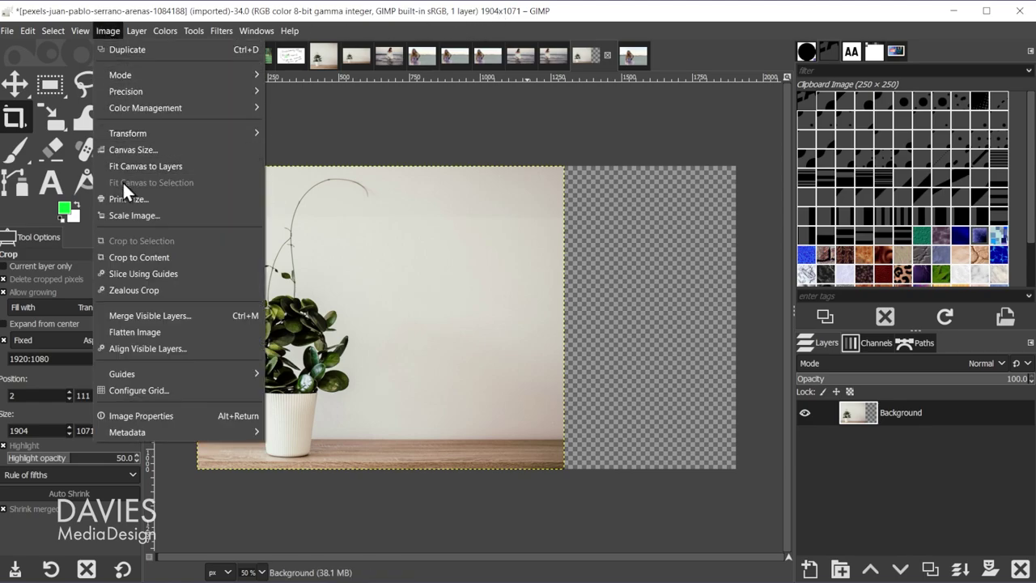
{"action": "left_click", "coordinate": [134, 216]}
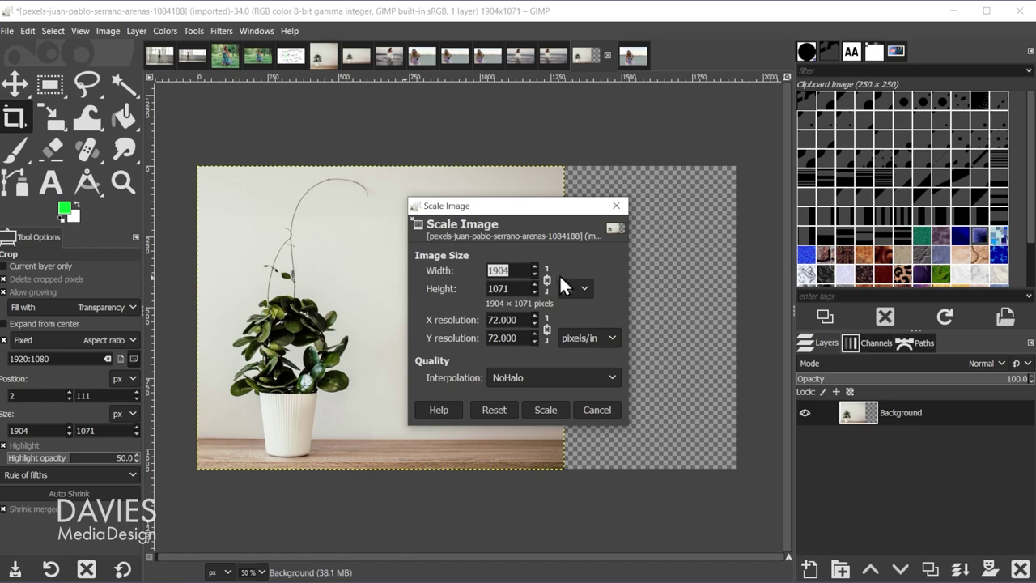
{"action": "type", "text": "1920"}
{"action": "key", "text": "Tab"}
{"action": "left_click", "coordinate": [553, 411]}
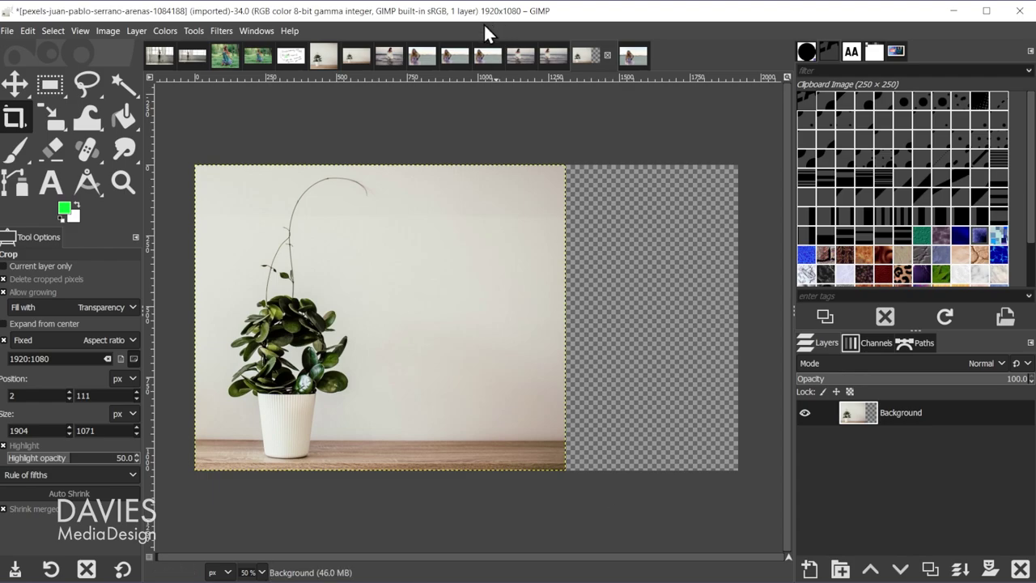
{"action": "left_click", "coordinate": [108, 31]}
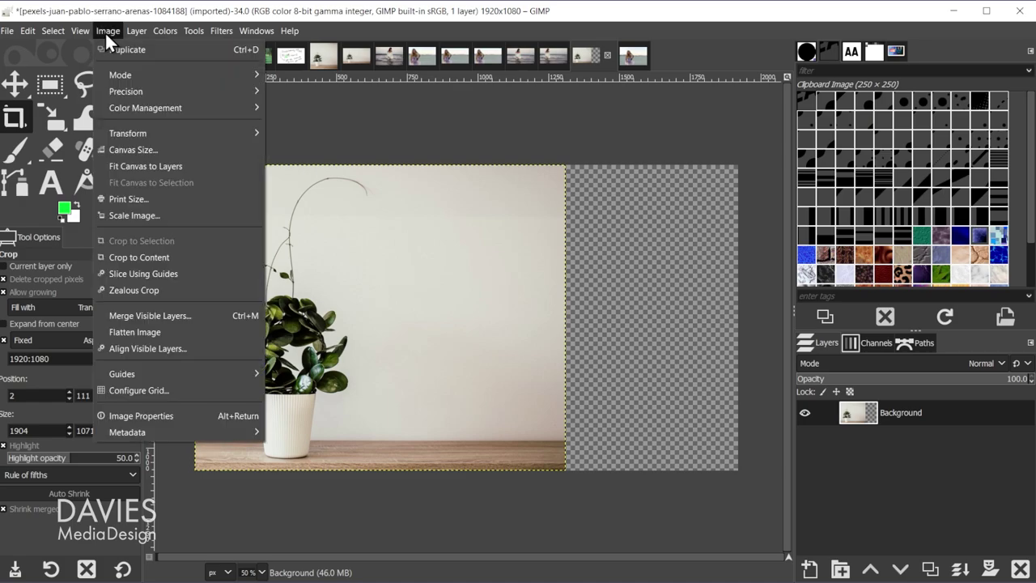
{"action": "left_click", "coordinate": [164, 254]}
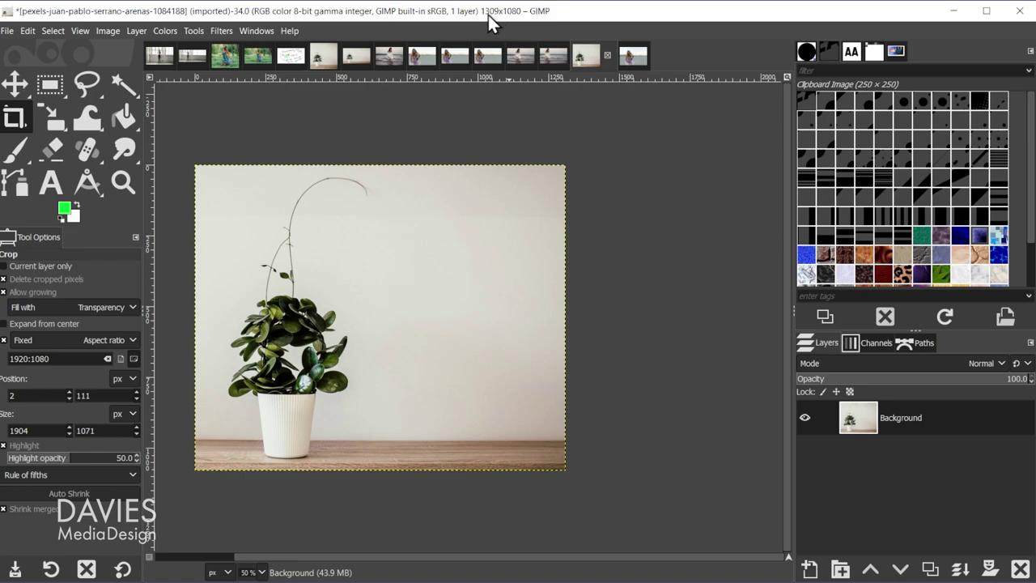
In a cleared Calculator, compute 1920 − 1309 = 611
{"action": "left_click", "coordinate": [550, 582]}
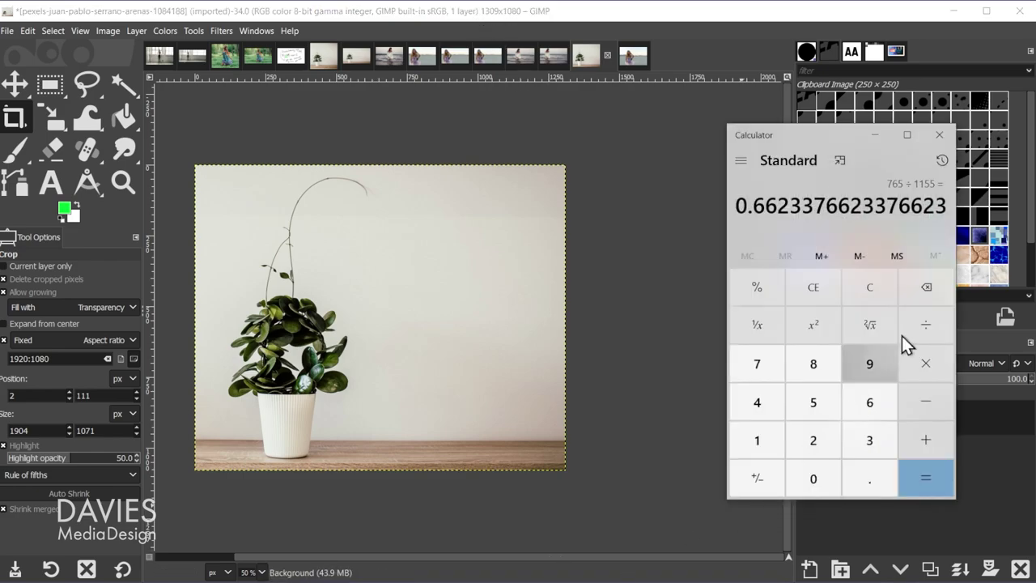
{"action": "left_click", "coordinate": [871, 286]}
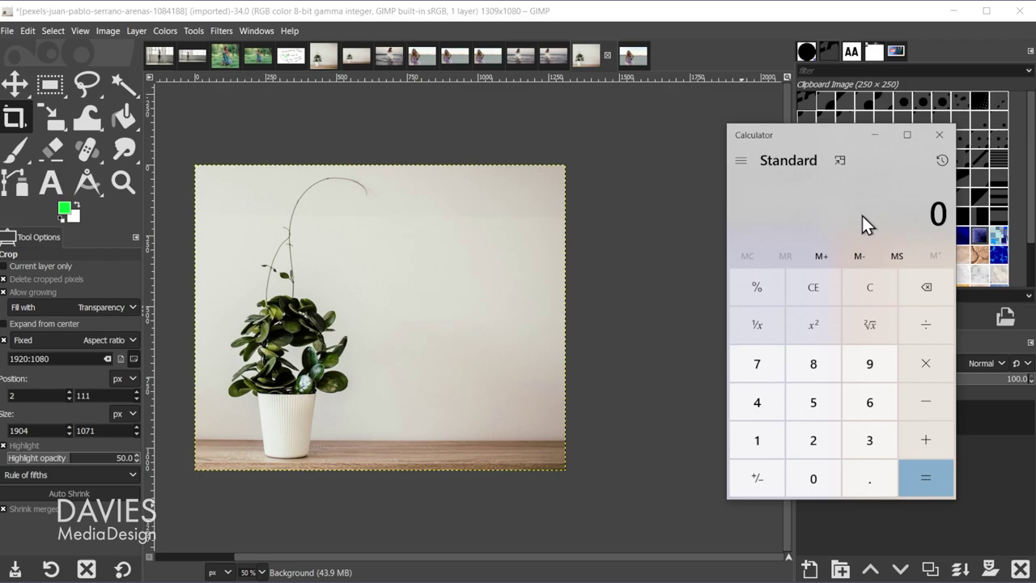
{"action": "type", "text": "1920"}
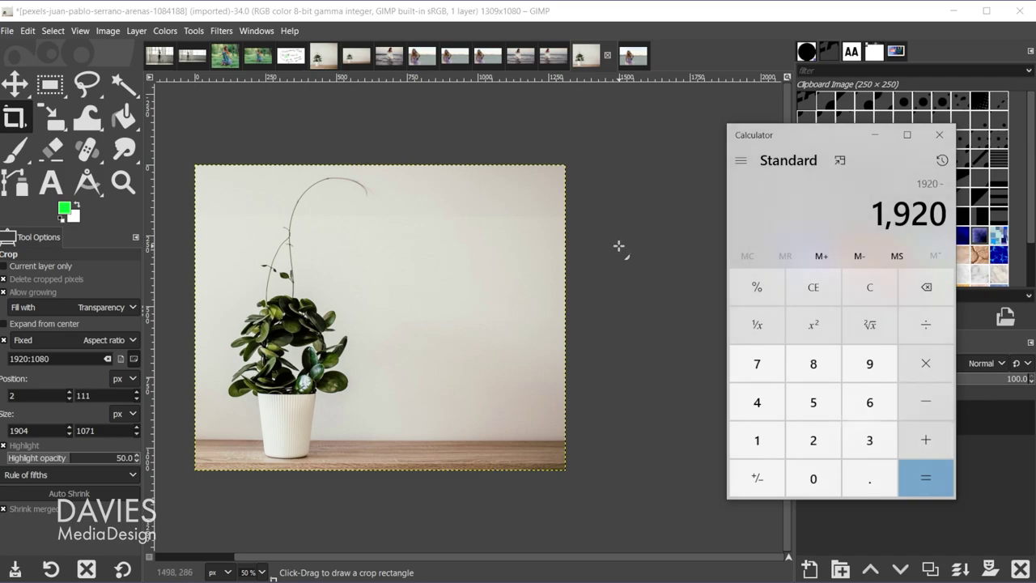
{"action": "type", "text": "130"}
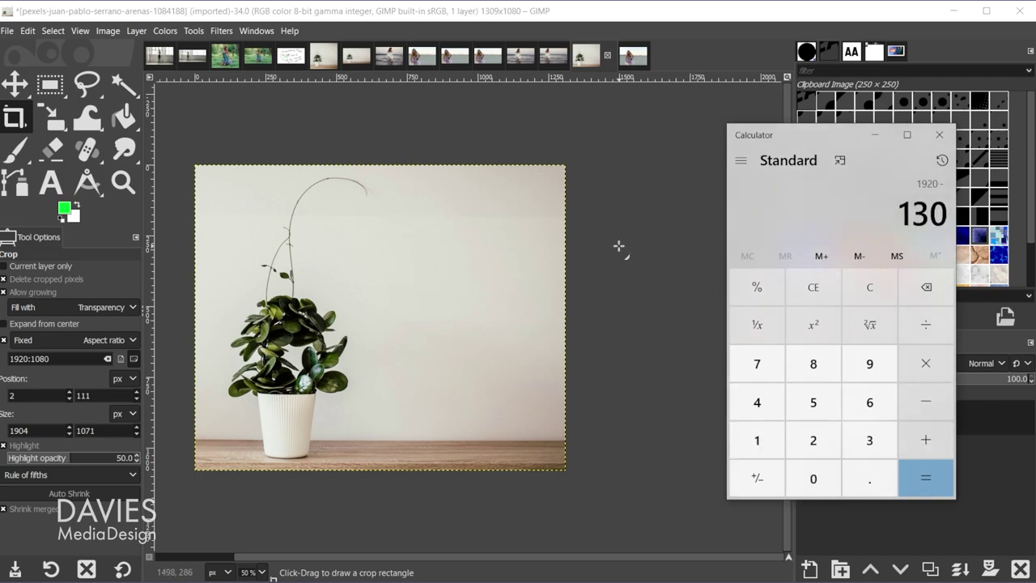
{"action": "type", "text": "9"}
{"action": "key", "text": "Return"}
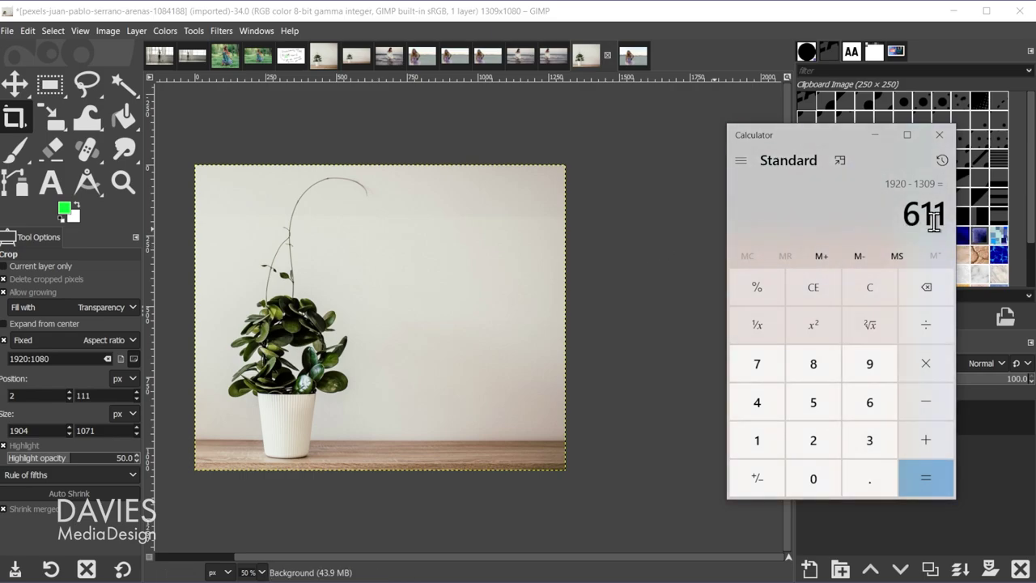
Divide 611 by 1309 to get about 0.4668 and highlight the 46 percent figure
{"action": "key", "text": "slash"}
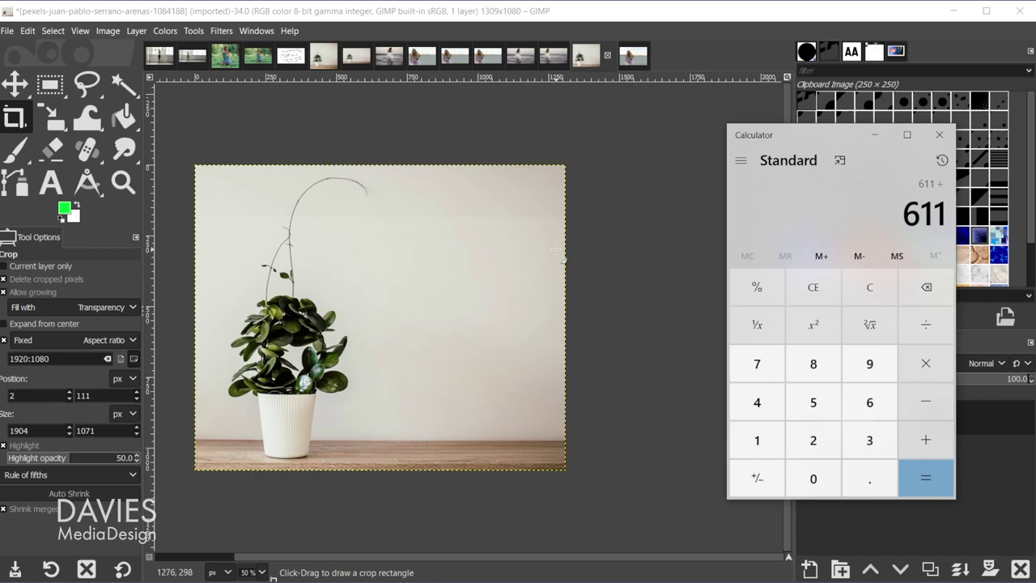
{"action": "type", "text": "1309"}
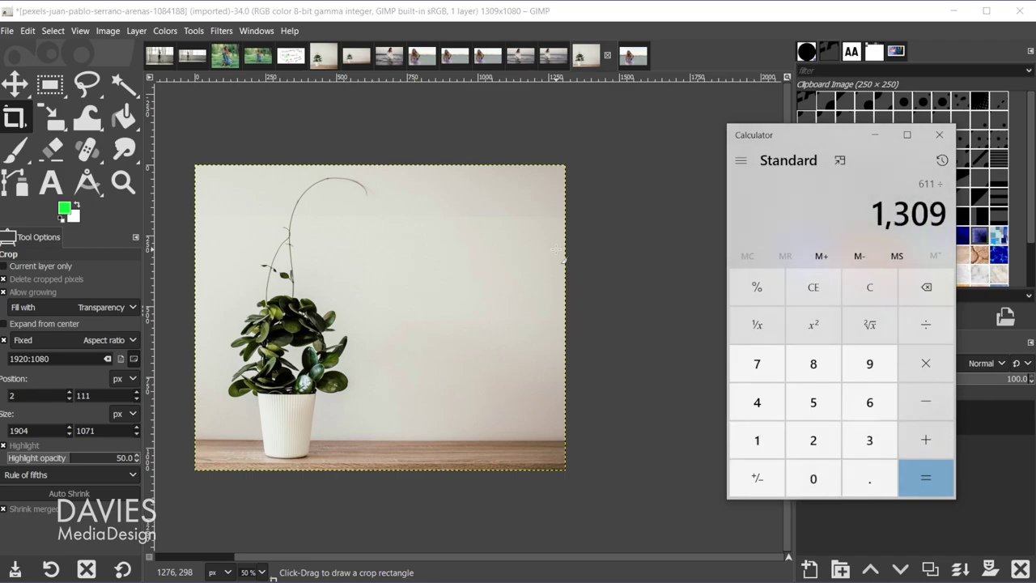
{"action": "key", "text": "Return"}
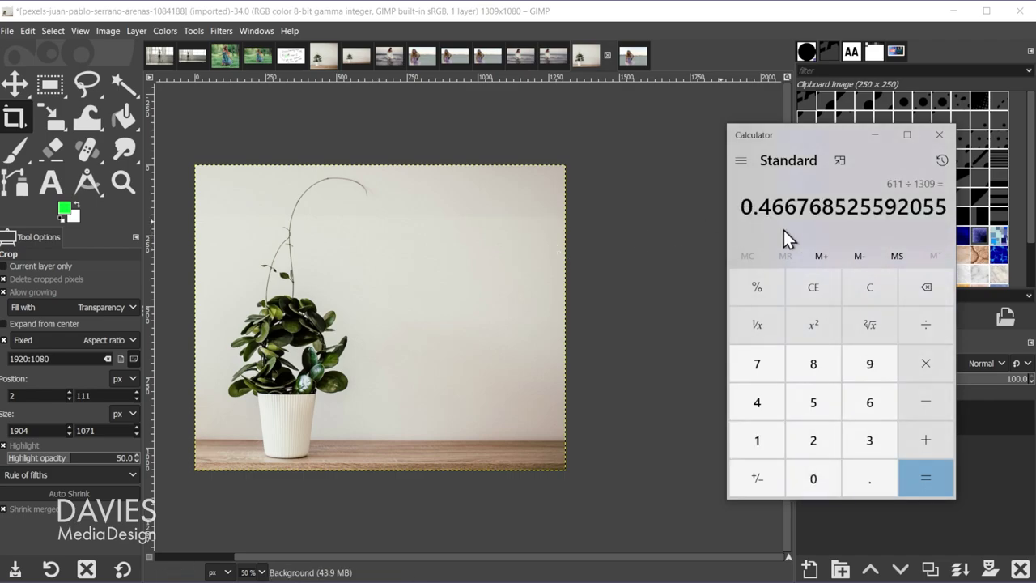
{"action": "left_click_drag", "start_coordinate": [759, 207], "coordinate": [785, 208]}
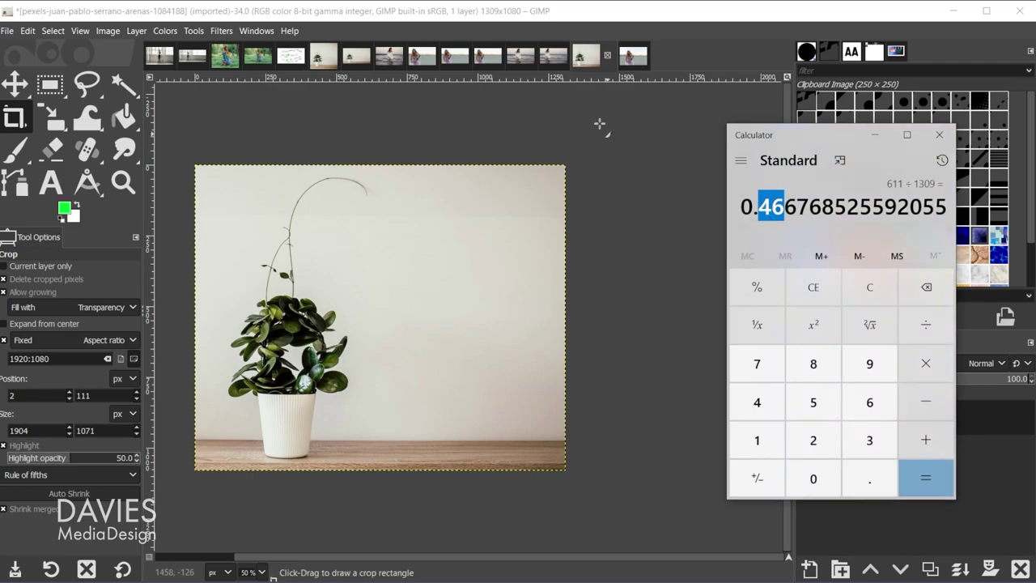
Create a transparent-fill layer named 'priority mask' above Background in the plant image
{"action": "left_click", "coordinate": [423, 13]}
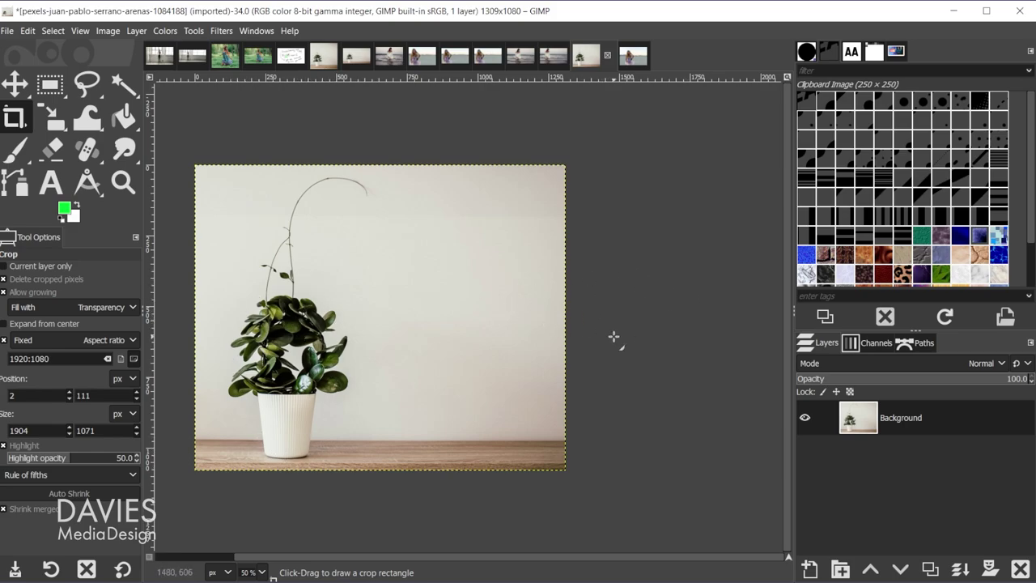
{"action": "left_click", "coordinate": [808, 566]}
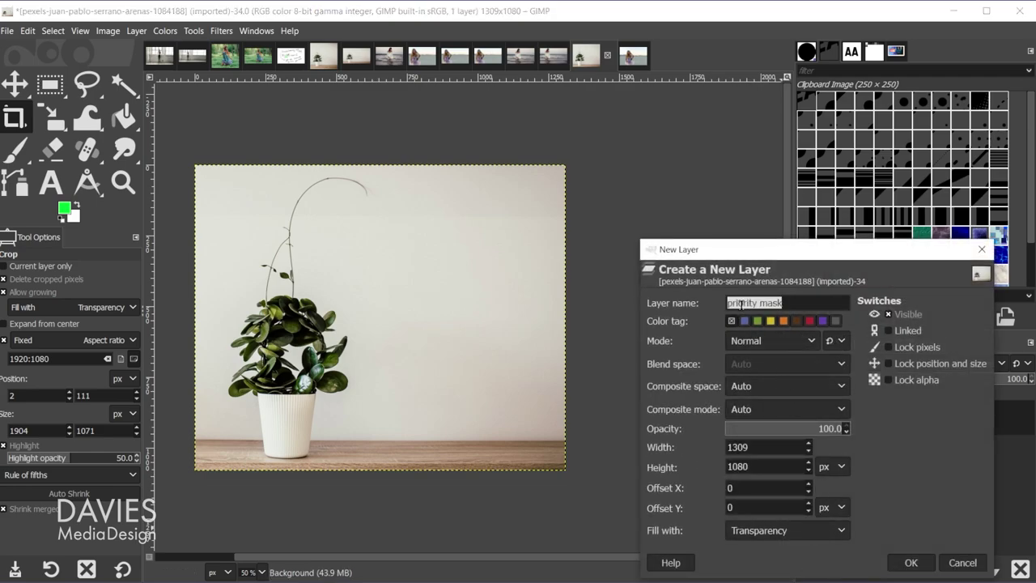
{"action": "key", "text": "End"}
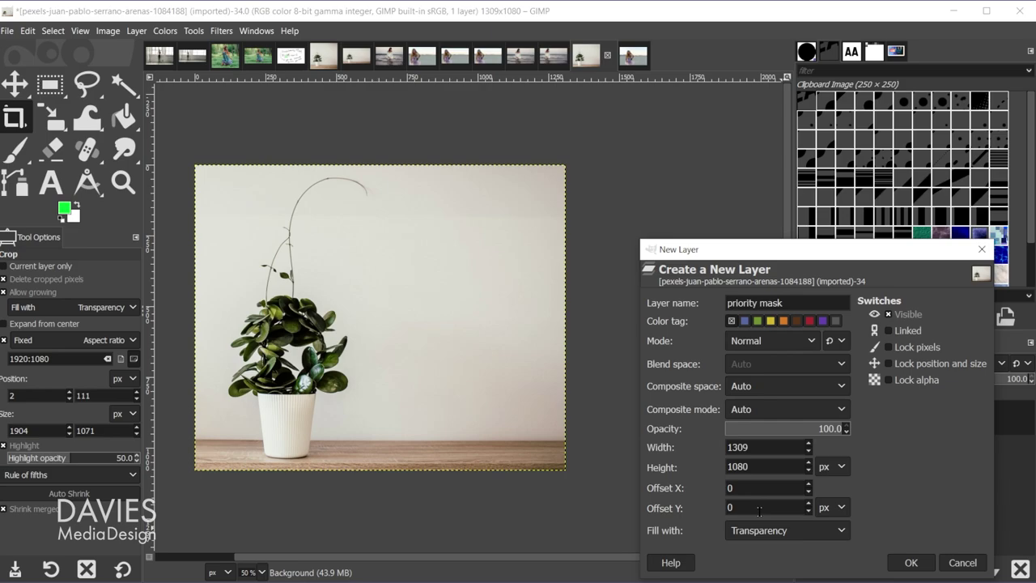
{"action": "left_click", "coordinate": [914, 565]}
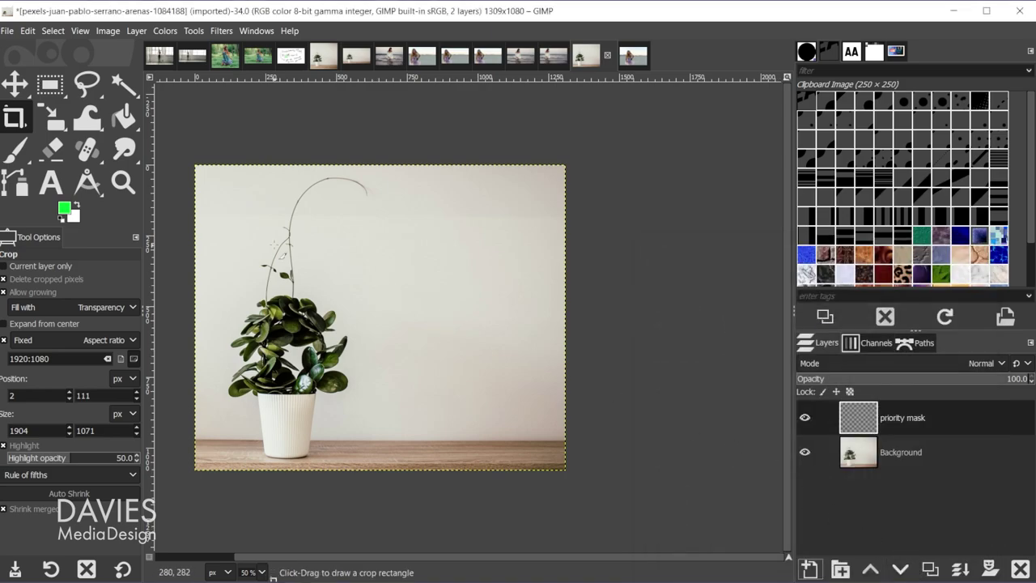
Switch to the Paintbrush and set a bright pure green foreground colour, starting from hex 006eff
{"action": "left_click", "coordinate": [16, 149]}
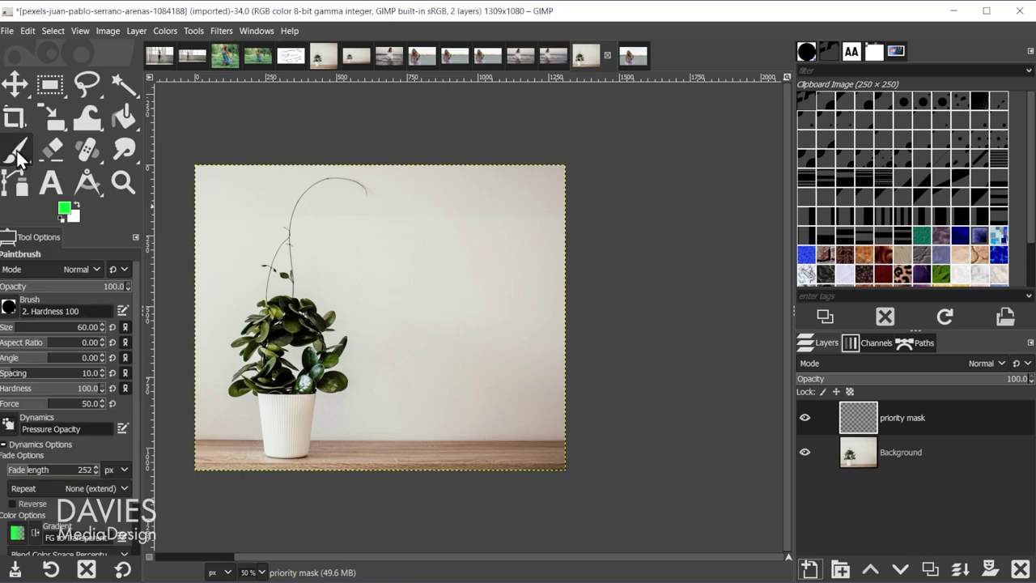
{"action": "left_click", "coordinate": [64, 211]}
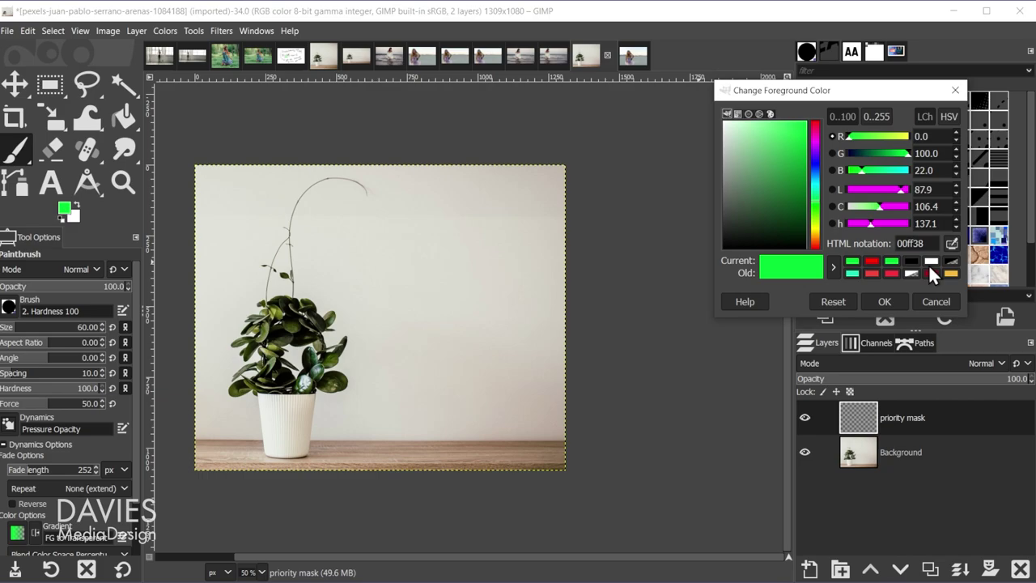
{"action": "left_click_drag", "start_coordinate": [925, 243], "coordinate": [887, 244]}
{"action": "type", "text": "006eff"}
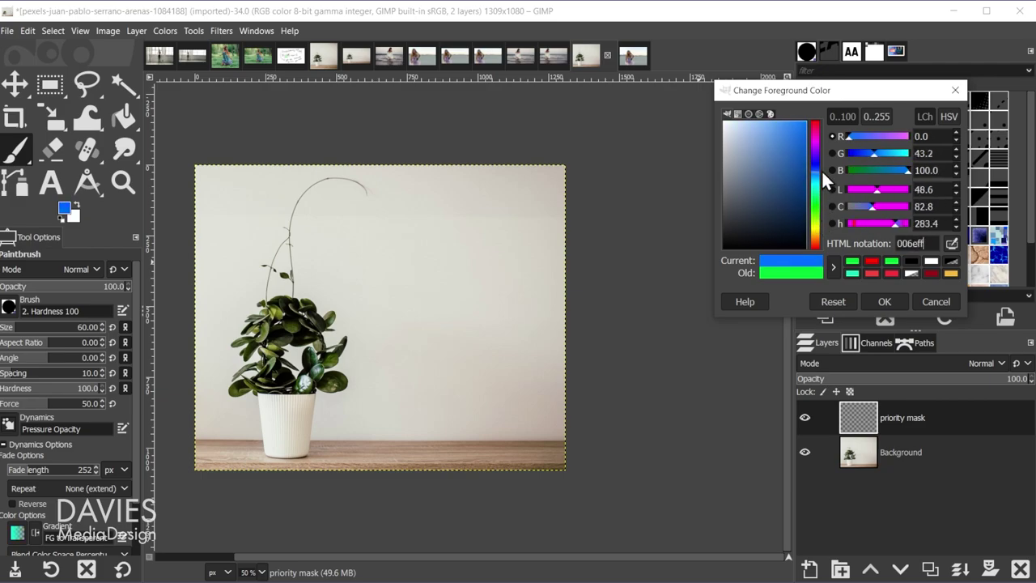
{"action": "left_click_drag", "start_coordinate": [822, 171], "coordinate": [819, 112]}
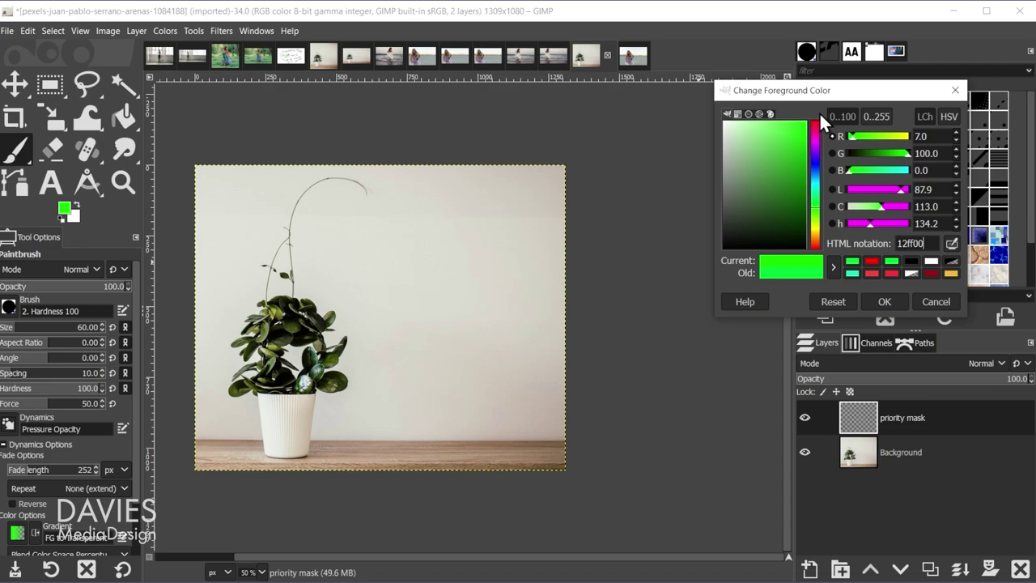
{"action": "left_click", "coordinate": [884, 301]}
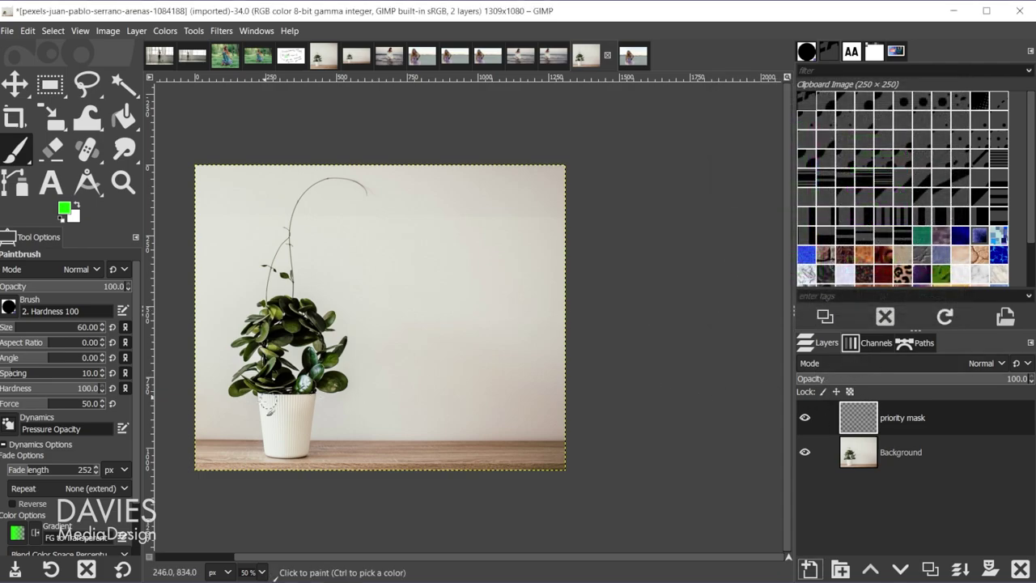
Paint solid bright green over the entire plant and its pot on the priority mask layer
{"action": "mouse_move", "coordinate": [268, 448]}
{"action": "left_mouse_down"}
{"action": "mouse_move", "coordinate": [314, 455]}
{"action": "mouse_move", "coordinate": [308, 395]}
{"action": "mouse_move", "coordinate": [298, 431]}
{"action": "mouse_move", "coordinate": [272, 442]}
{"action": "mouse_move", "coordinate": [258, 389]}
{"action": "mouse_move", "coordinate": [235, 389]}
{"action": "mouse_move", "coordinate": [252, 383]}
{"action": "mouse_move", "coordinate": [240, 374]}
{"action": "mouse_move", "coordinate": [254, 365]}
{"action": "mouse_move", "coordinate": [237, 345]}
{"action": "mouse_move", "coordinate": [262, 307]}
{"action": "mouse_move", "coordinate": [260, 323]}
{"action": "mouse_move", "coordinate": [296, 200]}
{"action": "mouse_move", "coordinate": [347, 183]}
{"action": "mouse_move", "coordinate": [364, 192]}
{"action": "mouse_move", "coordinate": [319, 190]}
{"action": "mouse_move", "coordinate": [295, 208]}
{"action": "mouse_move", "coordinate": [289, 247]}
{"action": "mouse_move", "coordinate": [292, 300]}
{"action": "mouse_move", "coordinate": [289, 290]}
{"action": "mouse_move", "coordinate": [295, 282]}
{"action": "mouse_move", "coordinate": [315, 306]}
{"action": "mouse_move", "coordinate": [317, 350]}
{"action": "mouse_move", "coordinate": [346, 342]}
{"action": "mouse_move", "coordinate": [322, 369]}
{"action": "mouse_move", "coordinate": [341, 384]}
{"action": "mouse_move", "coordinate": [287, 380]}
{"action": "mouse_move", "coordinate": [293, 417]}
{"action": "mouse_move", "coordinate": [276, 431]}
{"action": "mouse_move", "coordinate": [263, 396]}
{"action": "mouse_move", "coordinate": [272, 310]}
{"action": "mouse_move", "coordinate": [290, 354]}
{"action": "left_mouse_up"}
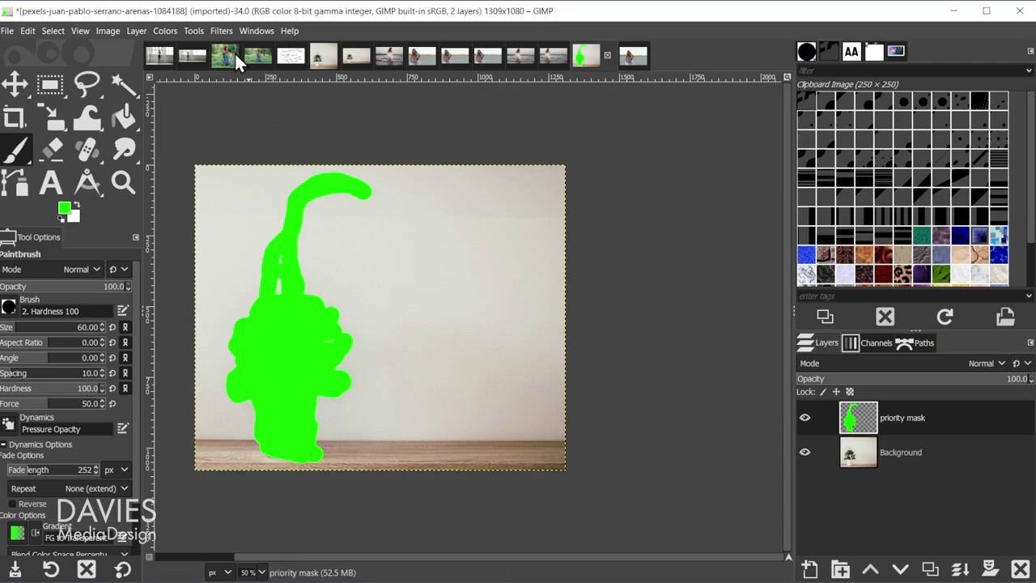
{"action": "left_click", "coordinate": [222, 30]}
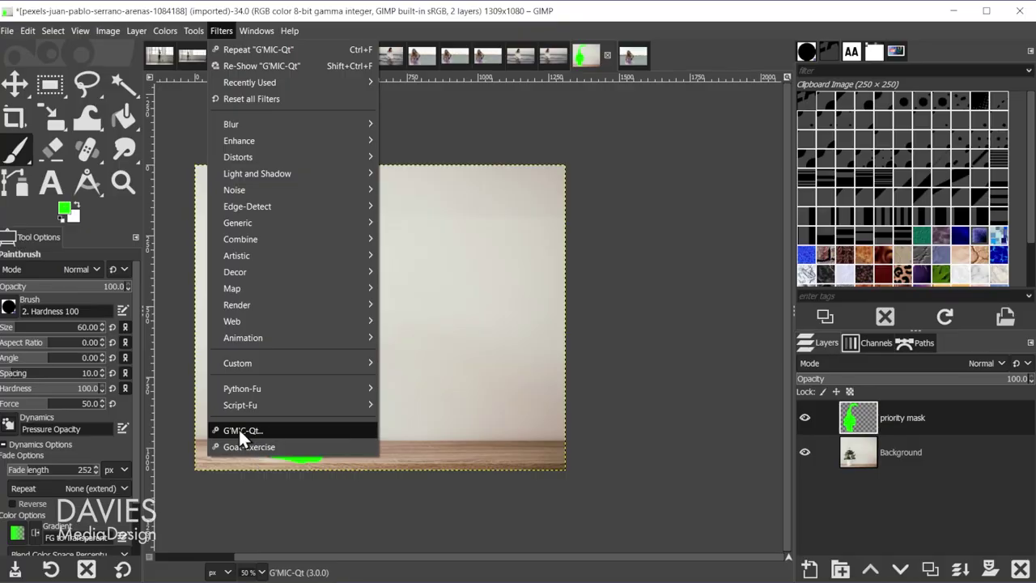
Launch G'MIC-Qt and pick the Seamcarve filter by searching 'seamcar'
{"action": "left_click", "coordinate": [252, 429]}
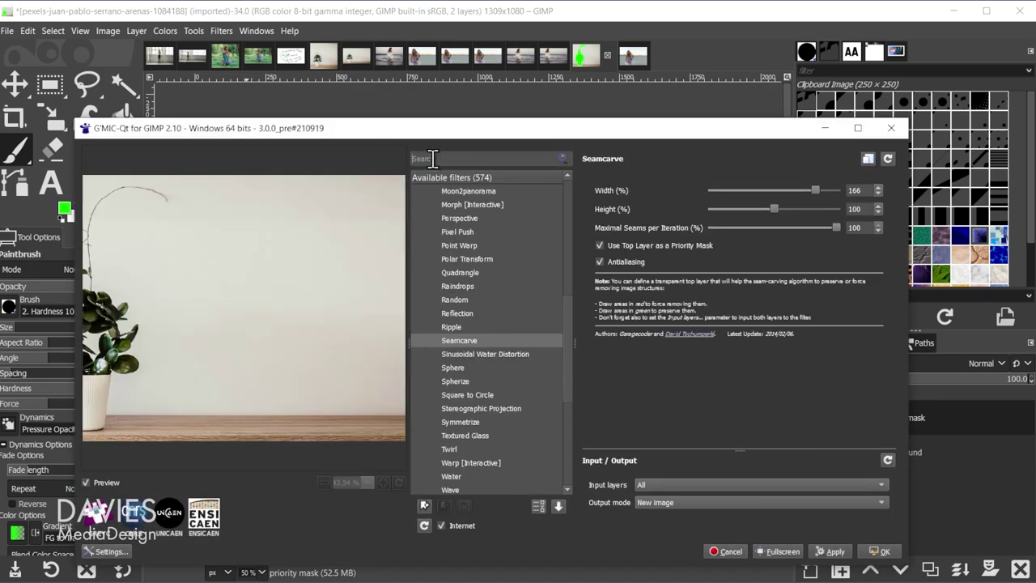
{"action": "left_click", "coordinate": [433, 158]}
{"action": "type", "text": "seamcarve"}
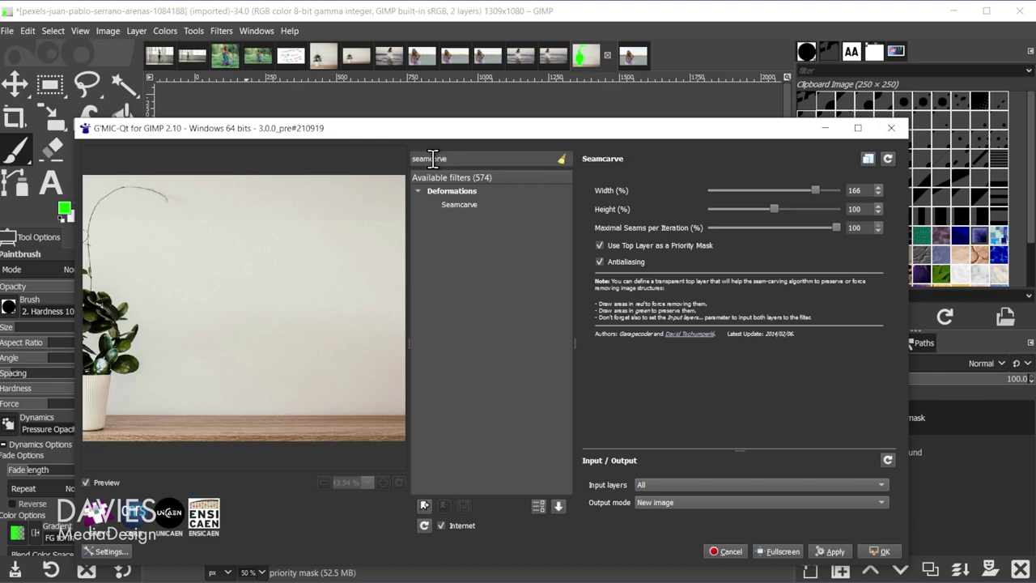
{"action": "left_click", "coordinate": [462, 203]}
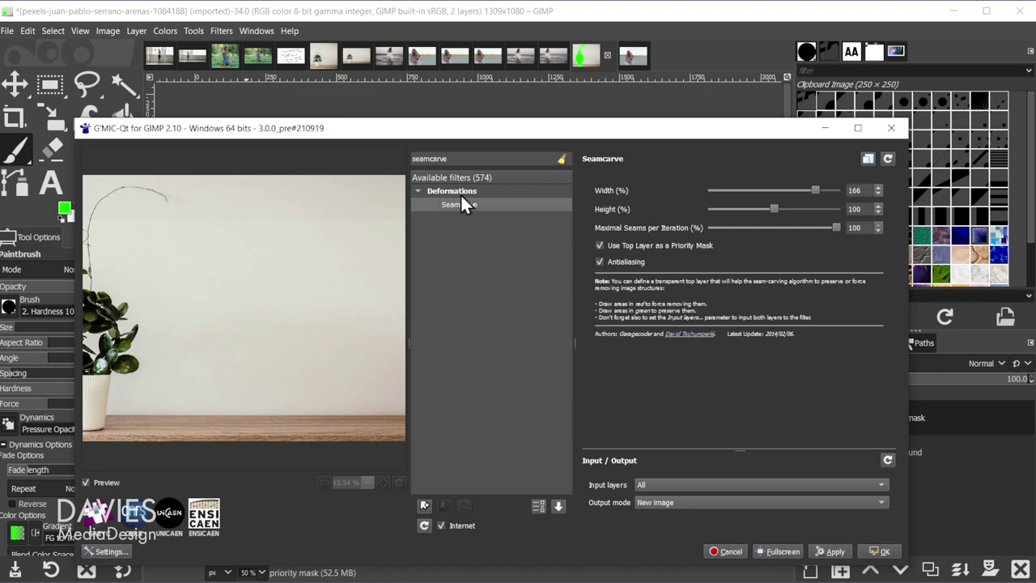
{"action": "left_click_drag", "start_coordinate": [413, 131], "coordinate": [465, 74]}
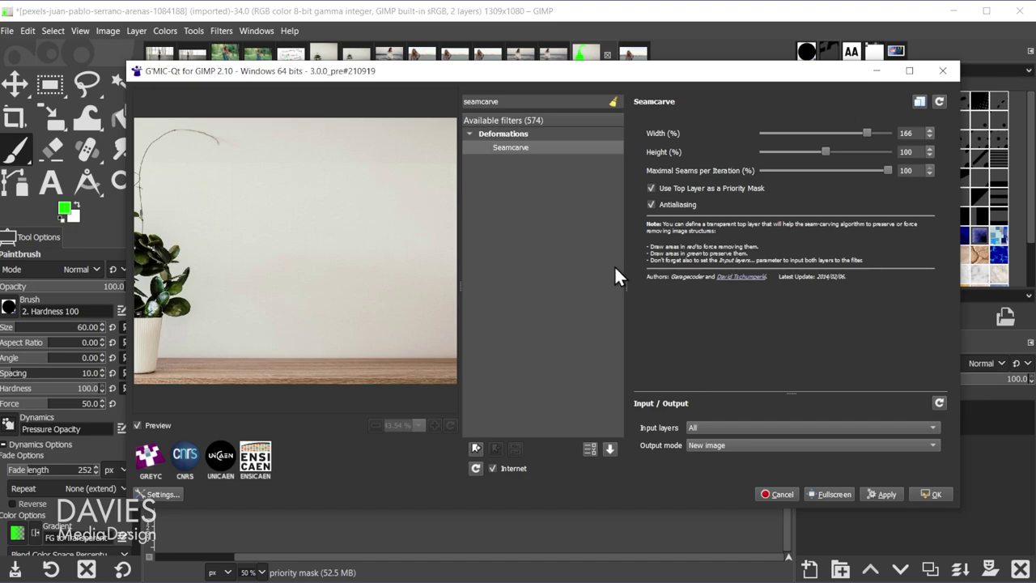
Keep 'Use Top Layer as a Priority Mask' checked and set Input layers to All
{"action": "left_click", "coordinate": [651, 187]}
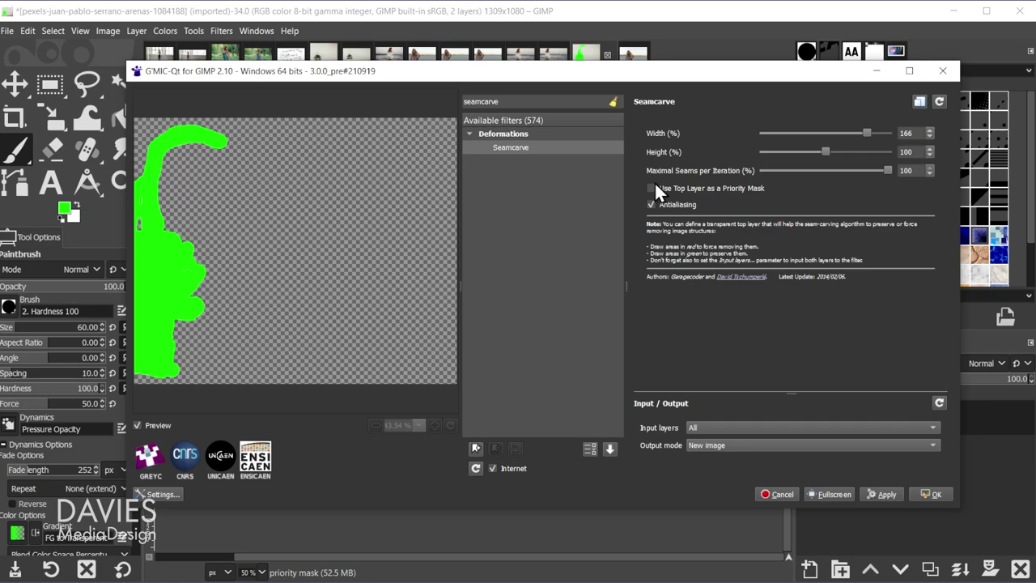
{"action": "left_click", "coordinate": [651, 188]}
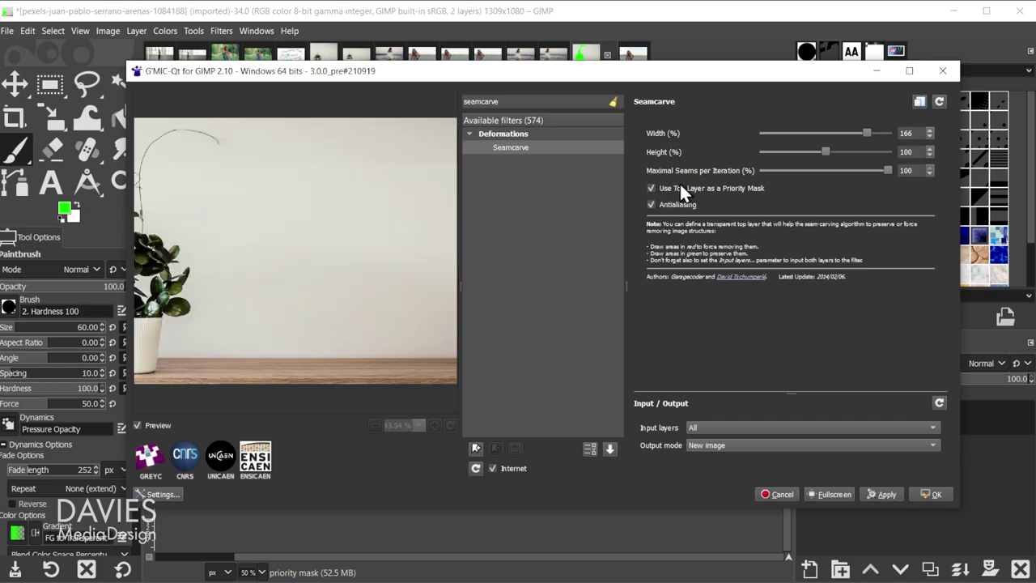
{"action": "left_click", "coordinate": [739, 429]}
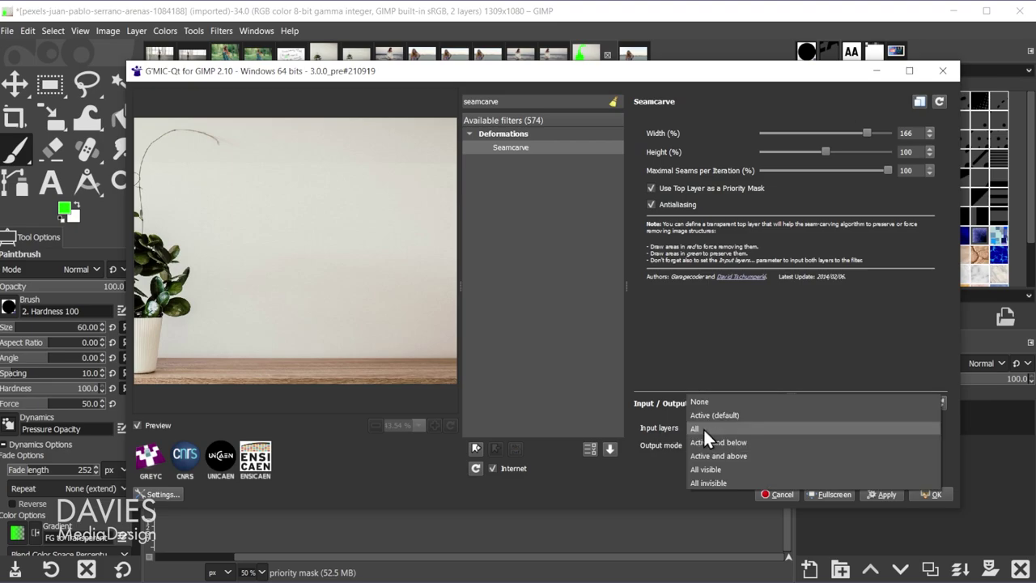
{"action": "left_click", "coordinate": [704, 427]}
{"action": "left_click_drag", "start_coordinate": [709, 74], "coordinate": [560, 42]}
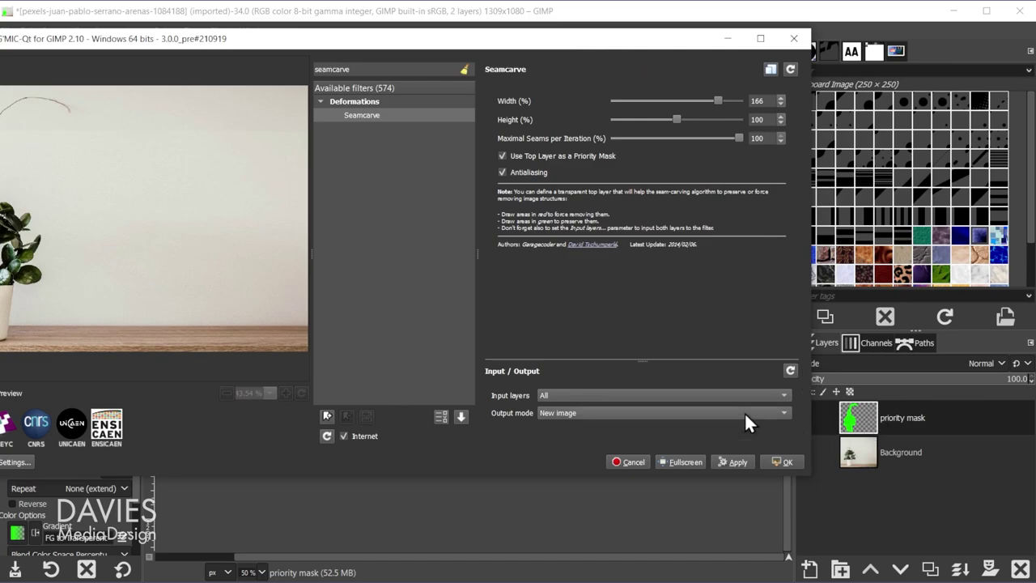
Set Input layers to 'Active and below' and Width to 147%, keeping Maximal Seams per Iteration at 100
{"action": "left_click", "coordinate": [703, 395]}
{"action": "left_click", "coordinate": [693, 411]}
{"action": "left_click_drag", "start_coordinate": [495, 42], "coordinate": [604, 53]}
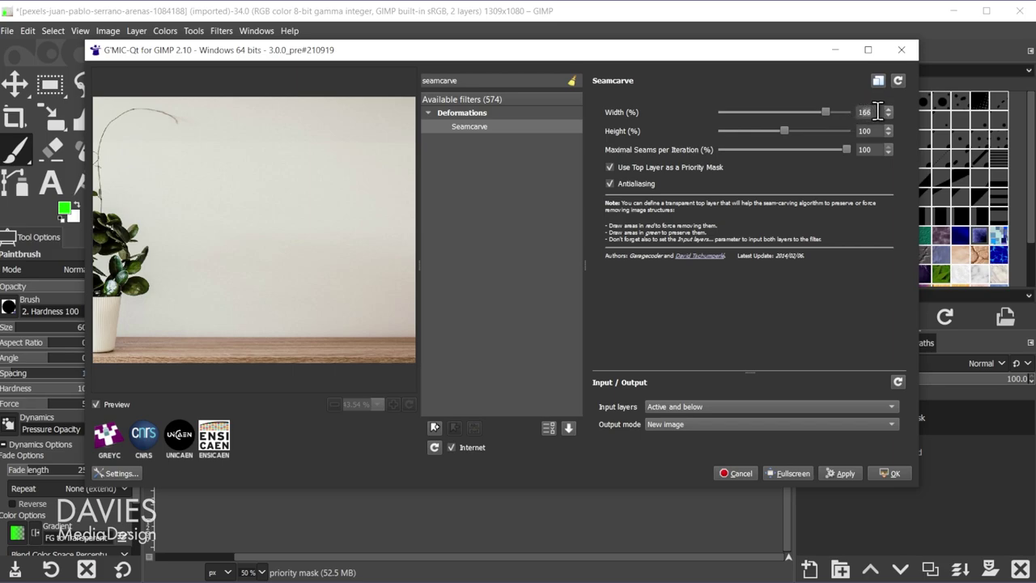
{"action": "key", "text": "BackSpace"}
{"action": "key", "text": "BackSpace"}
{"action": "key", "text": "BackSpace"}
{"action": "type", "text": "147"}
{"action": "left_click_drag", "start_coordinate": [846, 148], "coordinate": [809, 144]}
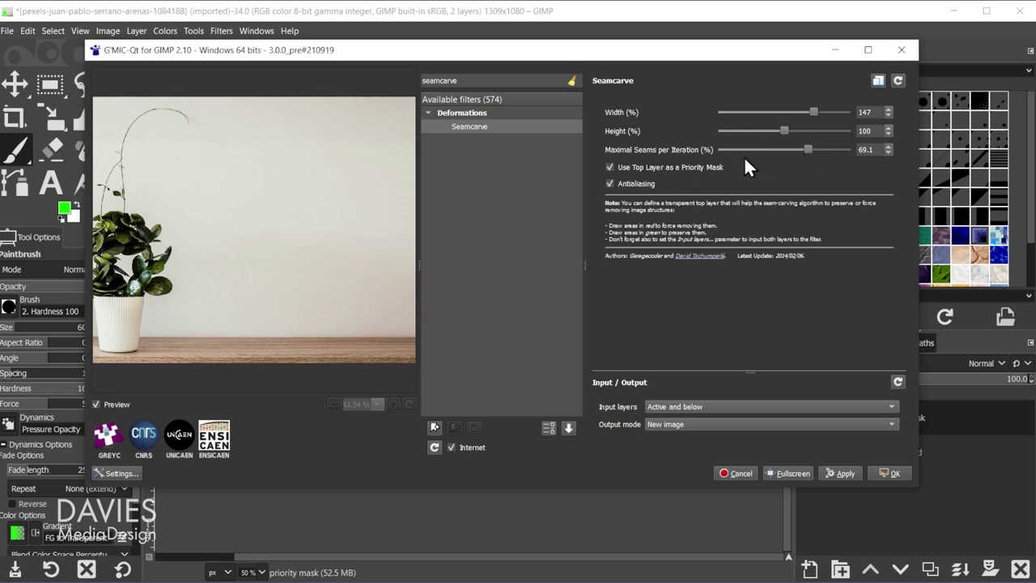
{"action": "left_click_drag", "start_coordinate": [807, 149], "coordinate": [851, 152]}
Apply Seamcarve to output the widened plant photo as a new 1924x1080 image
{"action": "left_click", "coordinate": [890, 474]}
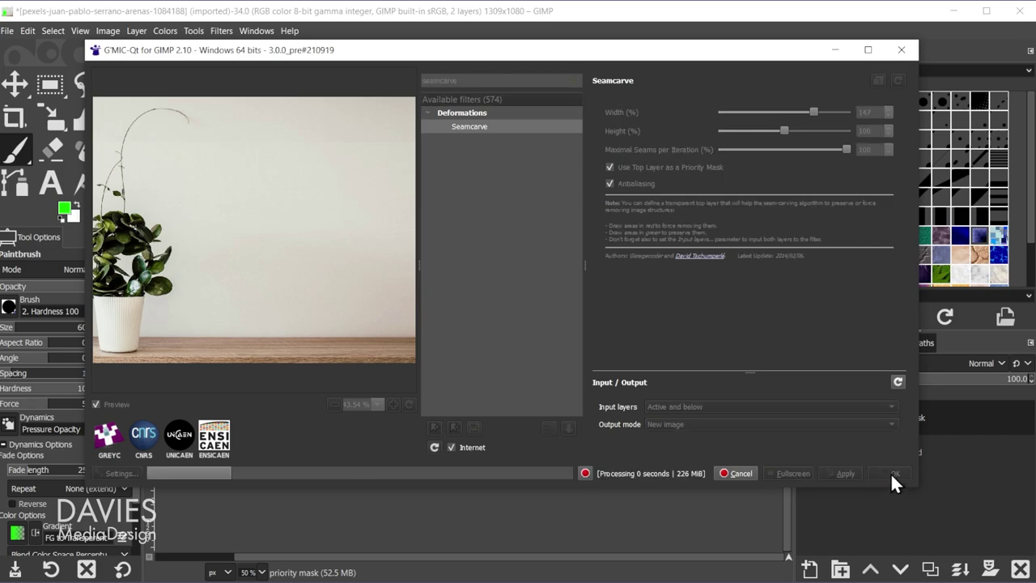
{"action": "scroll", "coordinate": [641, 421], "scroll_direction": "down", "scroll_amount": 1}
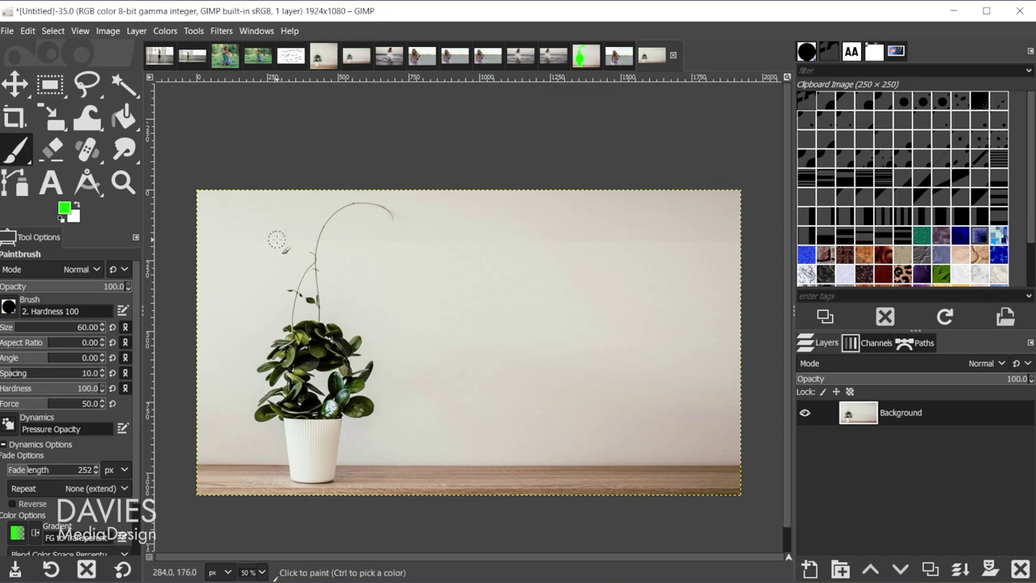
Crop the seam-carved image to exactly 1920x1080 with Allow growing turned off
{"action": "key", "text": "shift+c"}
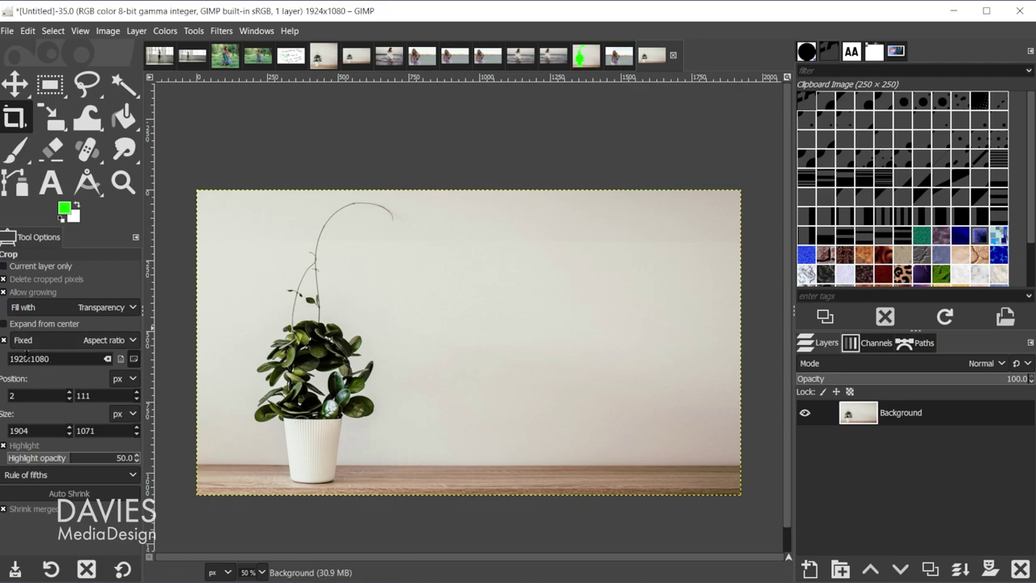
{"action": "left_click_drag", "start_coordinate": [271, 192], "coordinate": [571, 429]}
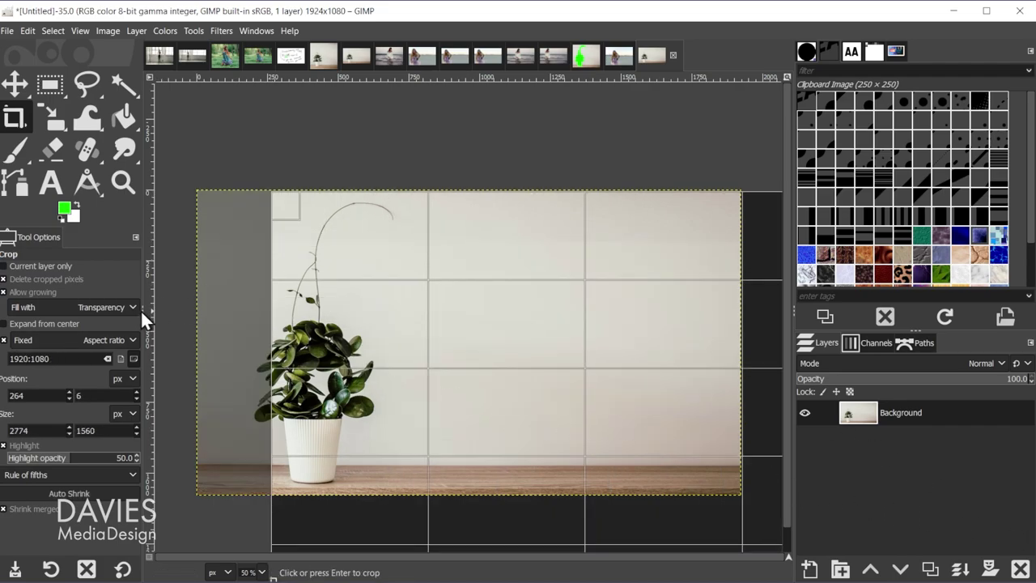
{"action": "left_click", "coordinate": [39, 292]}
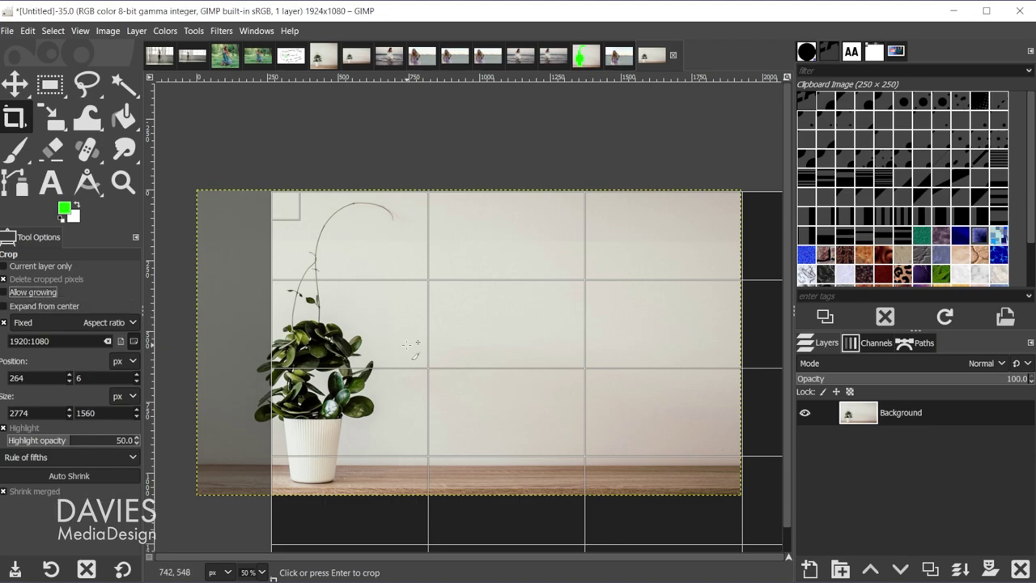
{"action": "left_click_drag", "start_coordinate": [273, 269], "coordinate": [157, 262]}
{"action": "left_click", "coordinate": [427, 290]}
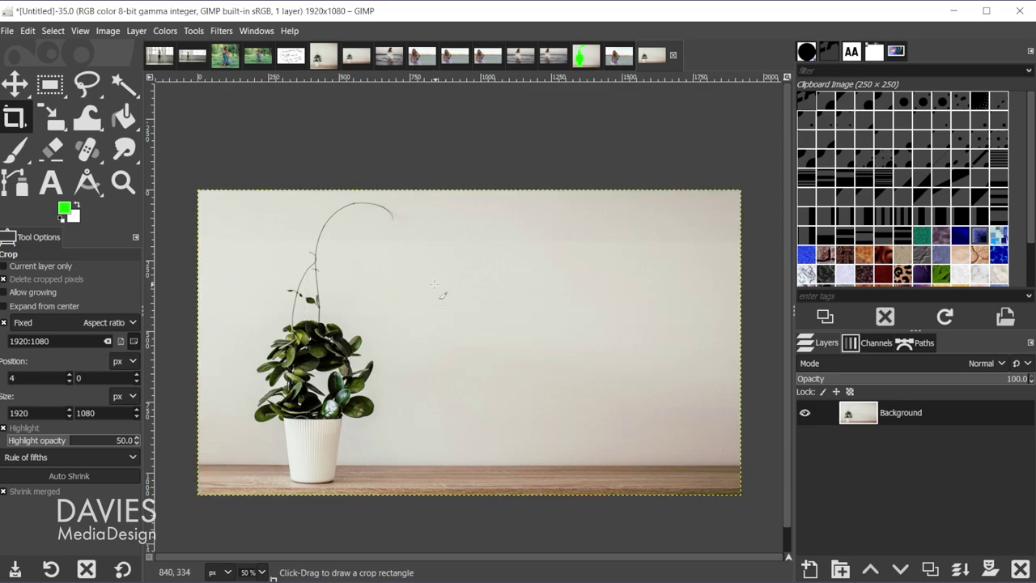